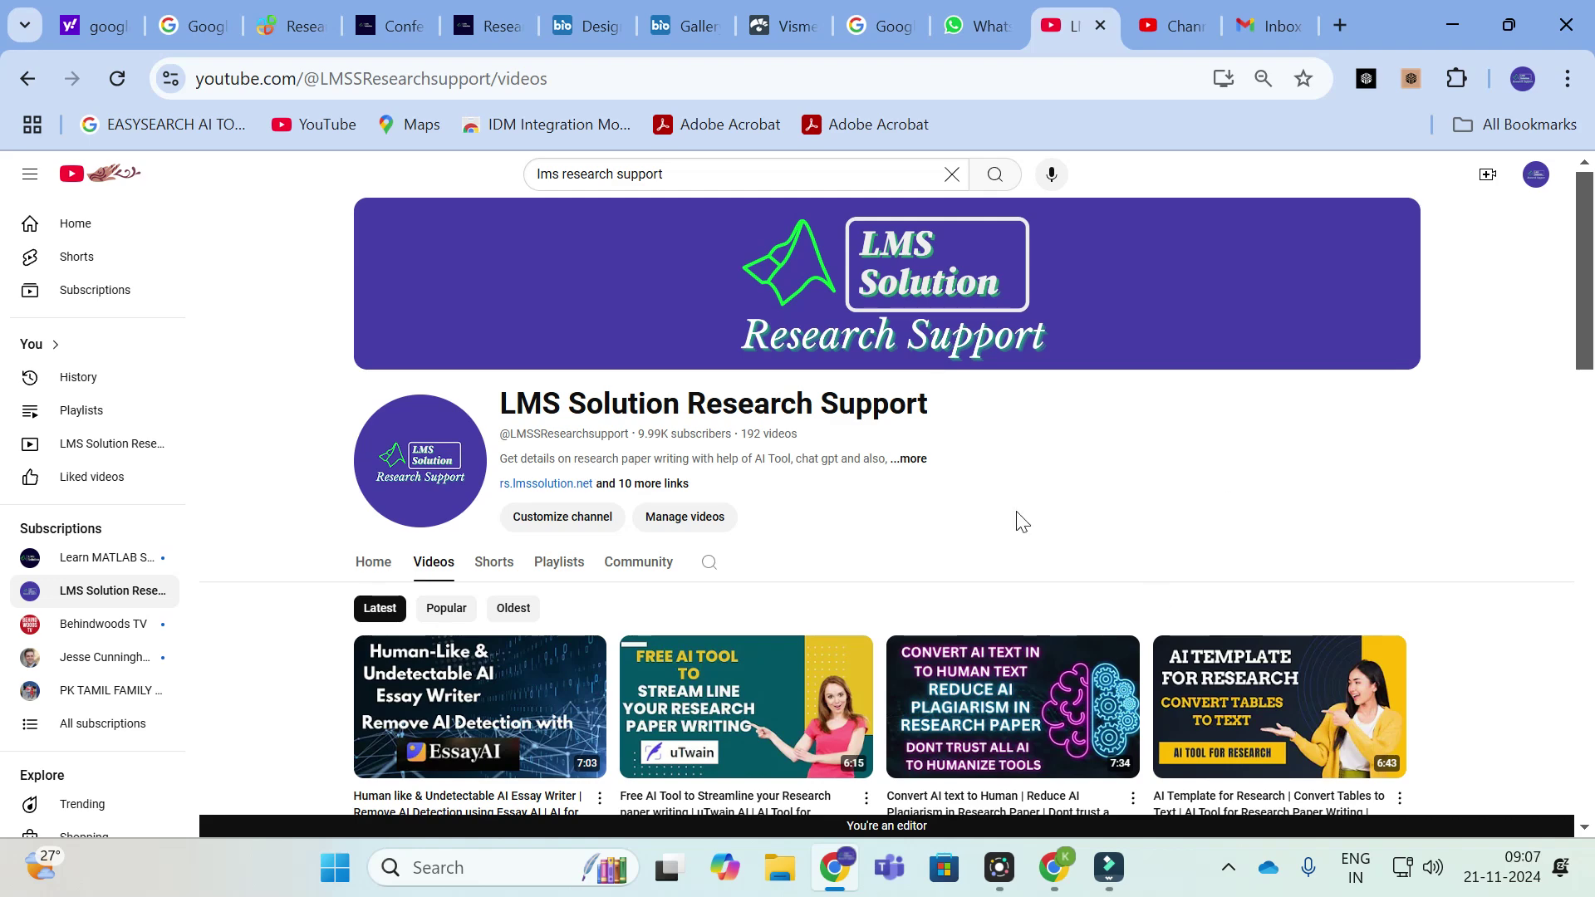
Step: View the LMS Solution conference paper writing service page, then return to the BioRender gallery
left_click(392, 13)
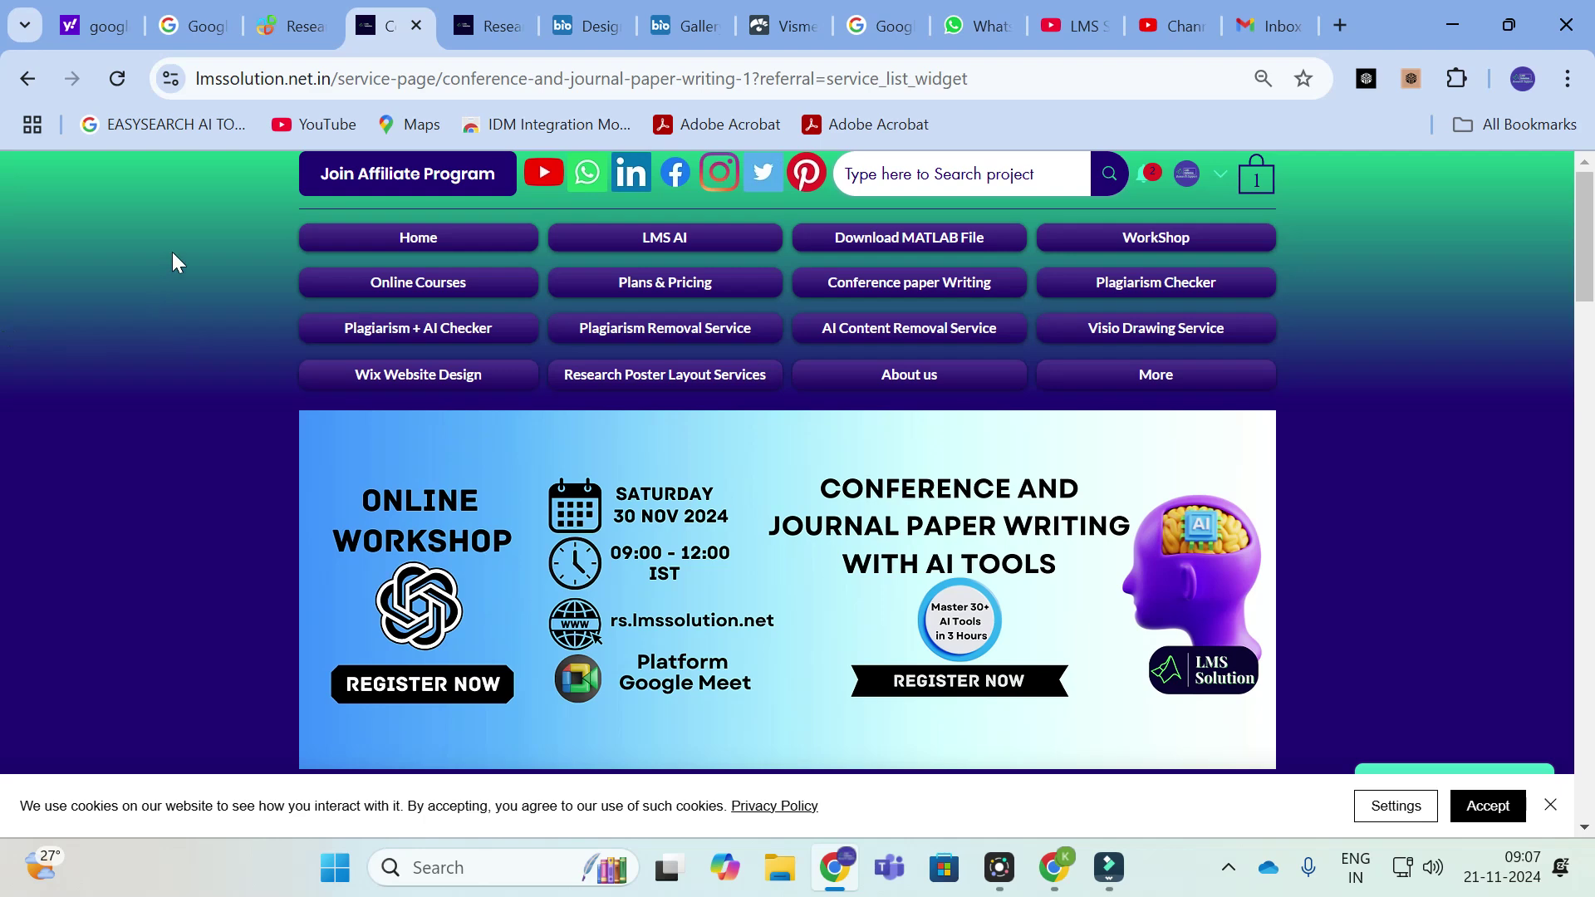
left_click(652, 14)
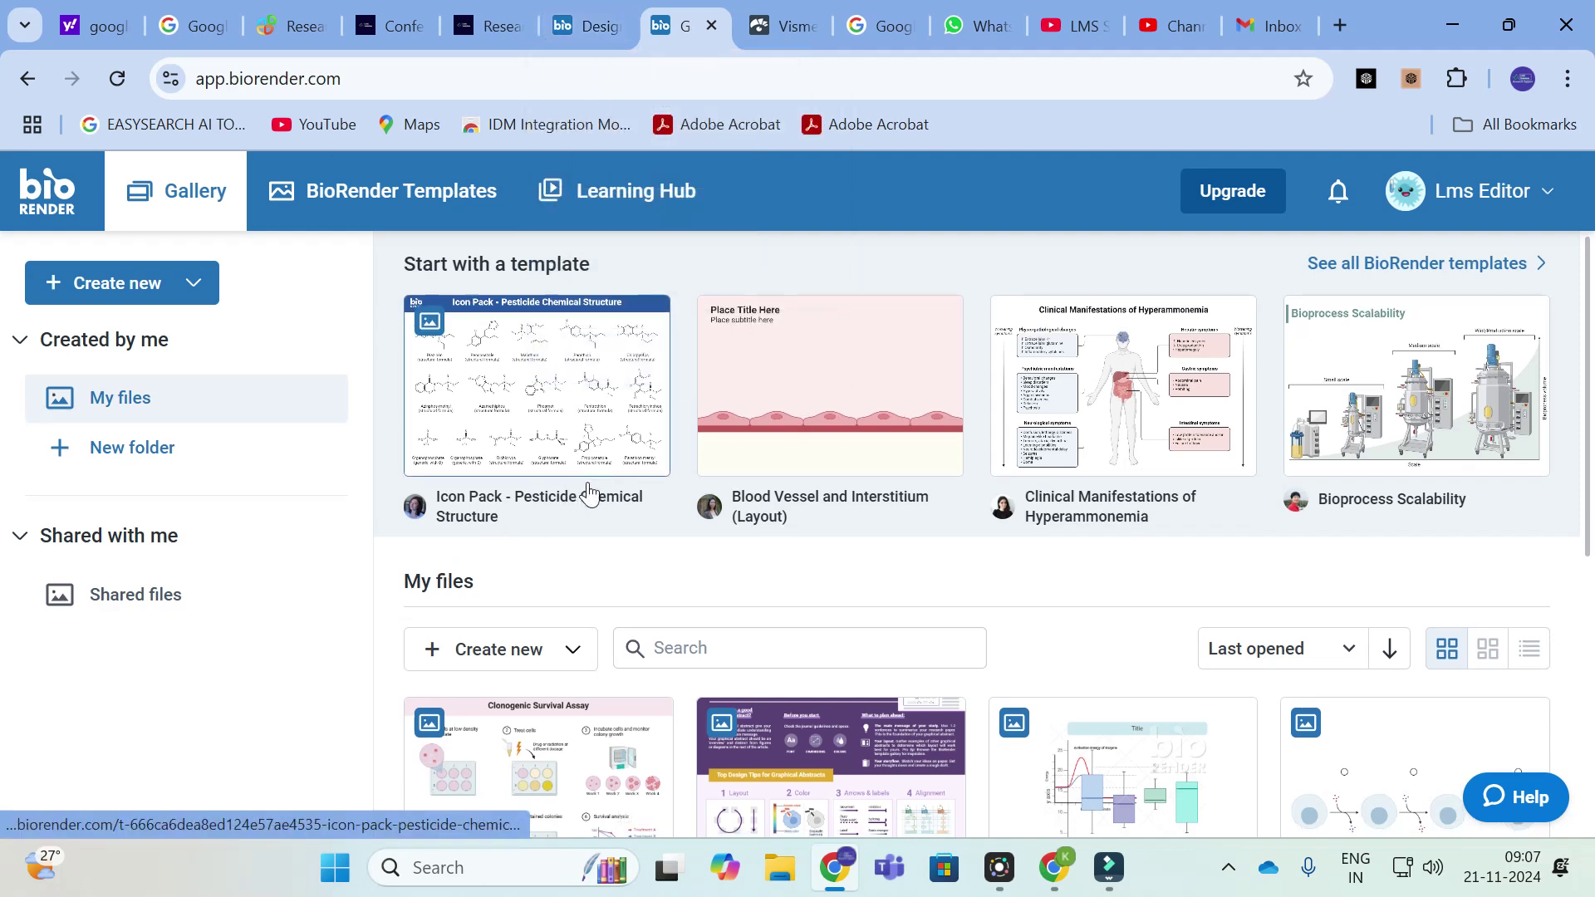
Step: Choose Create new > Poster Builder in My files and close the premium upgrade offer that appears
scroll(573, 501, "down", 1)
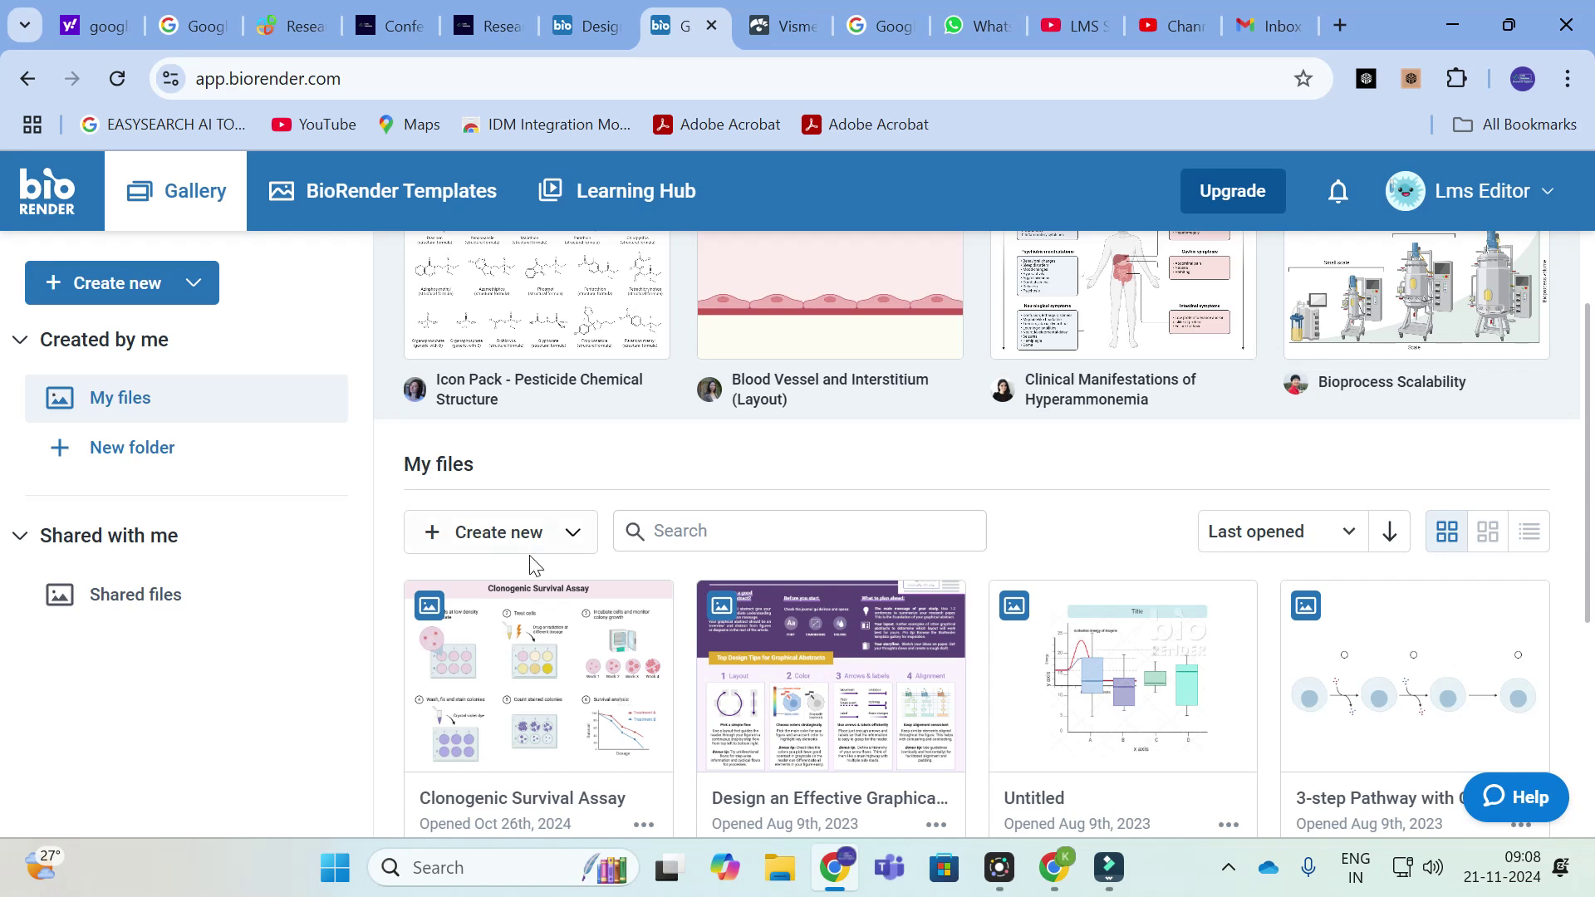
scroll(559, 490, "down", 1)
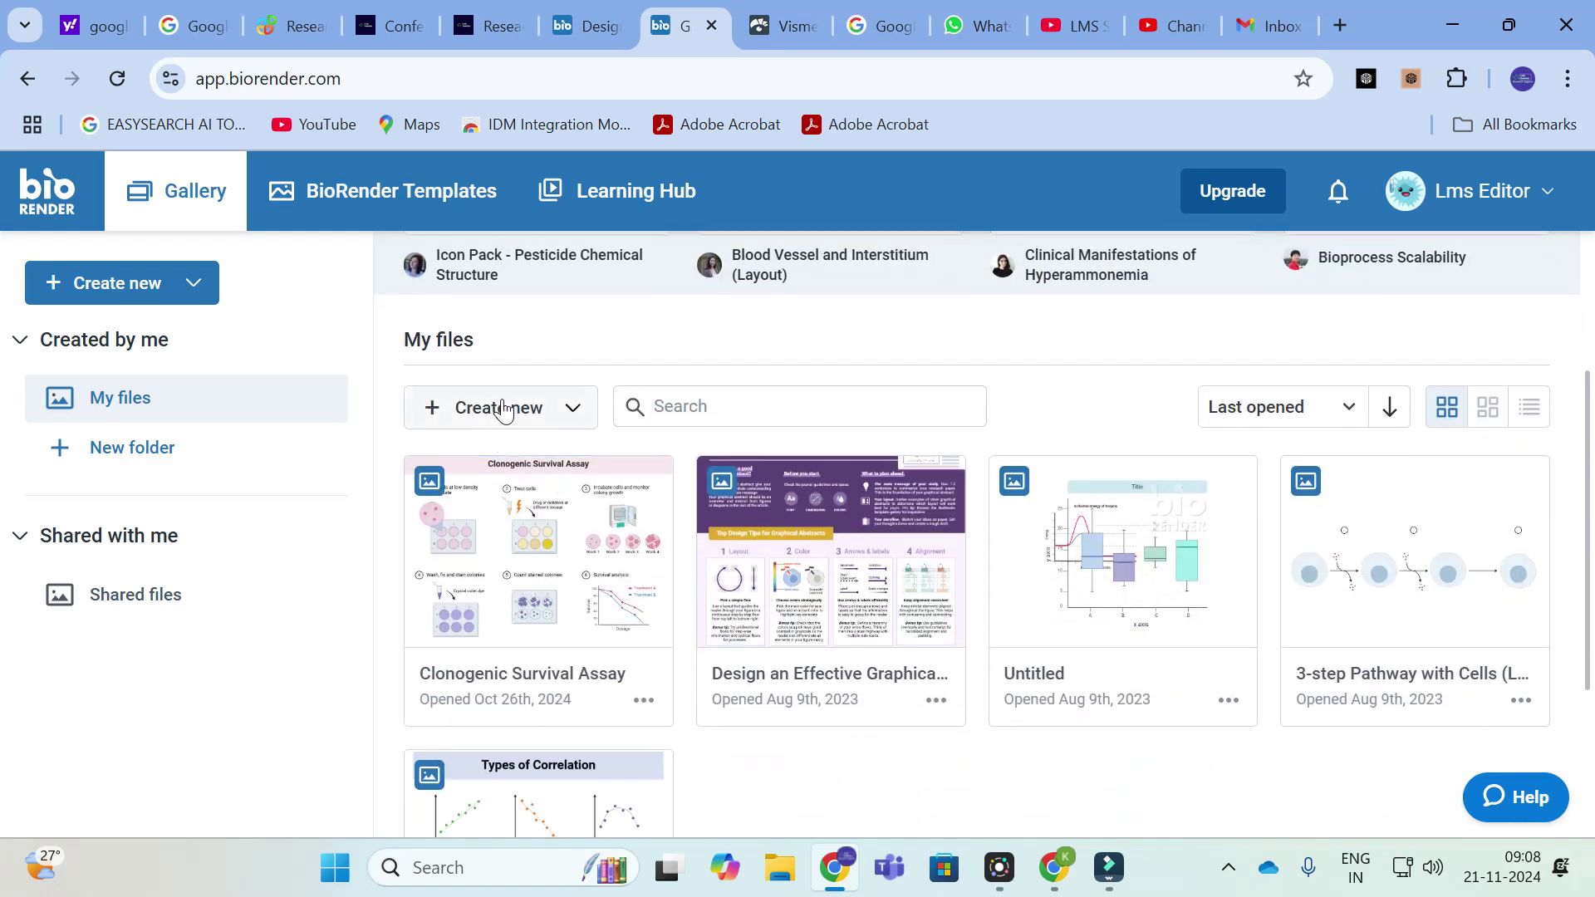
left_click(502, 407)
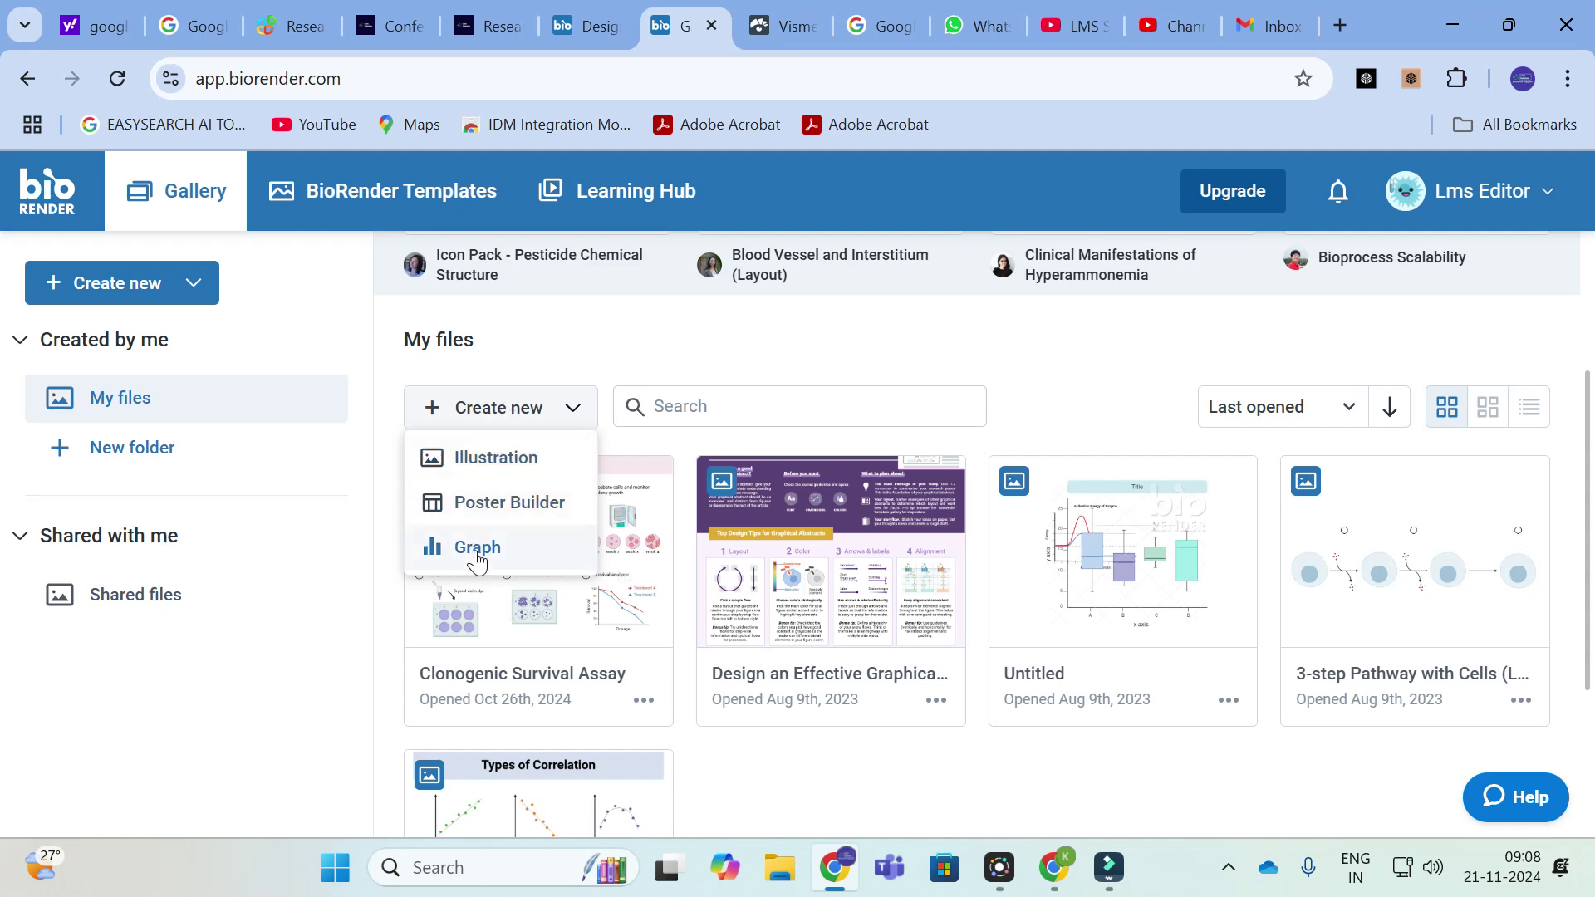
left_click(500, 516)
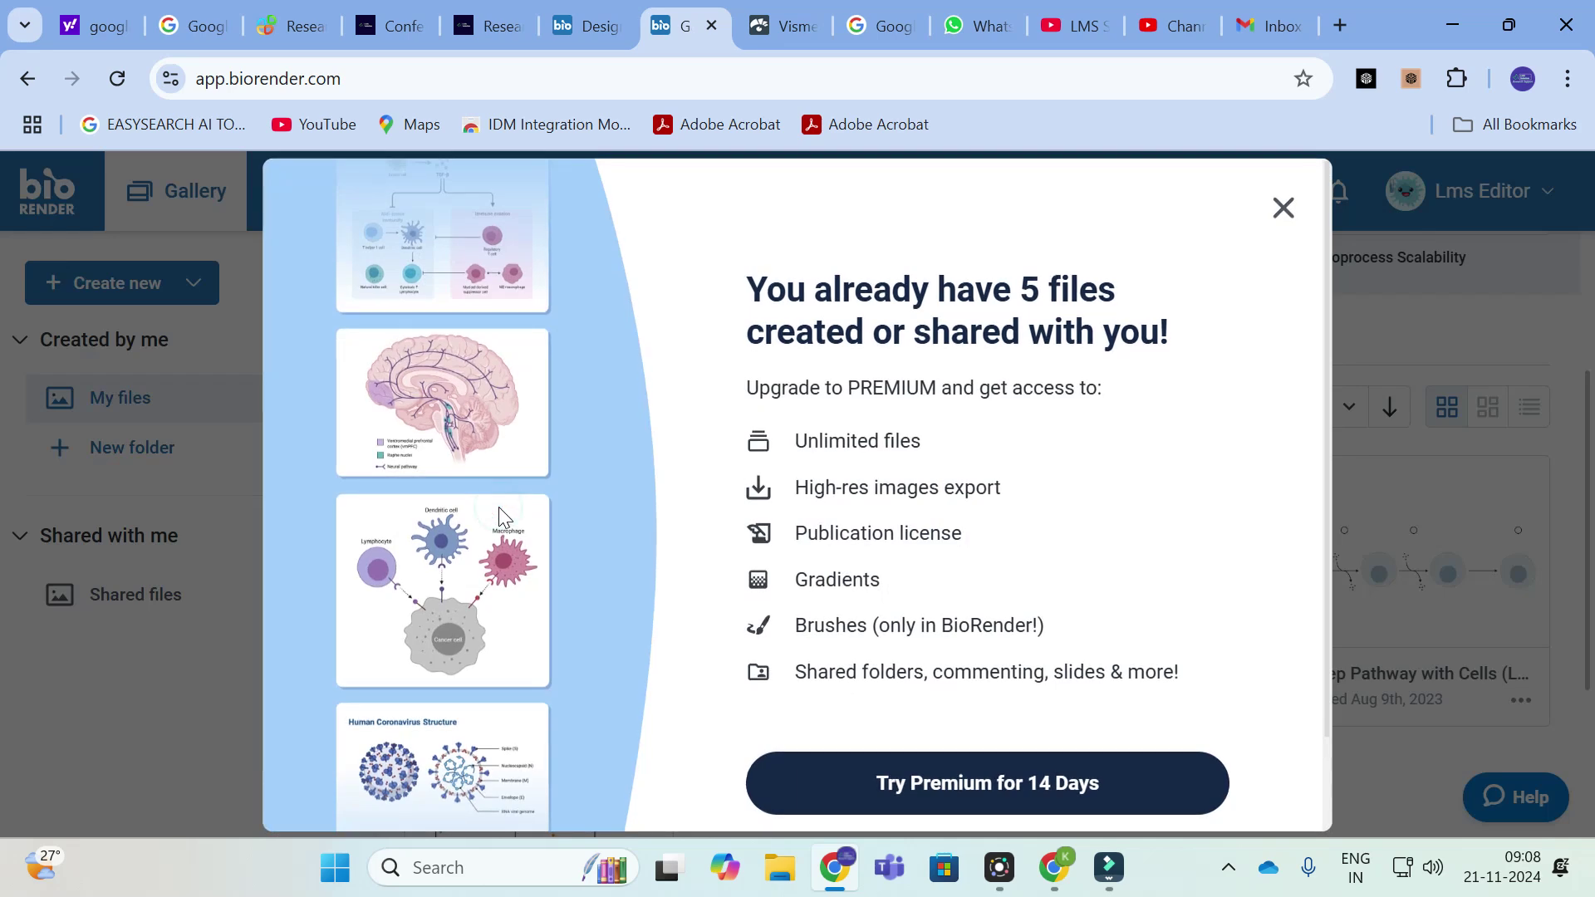
scroll(1010, 249, "down", 2)
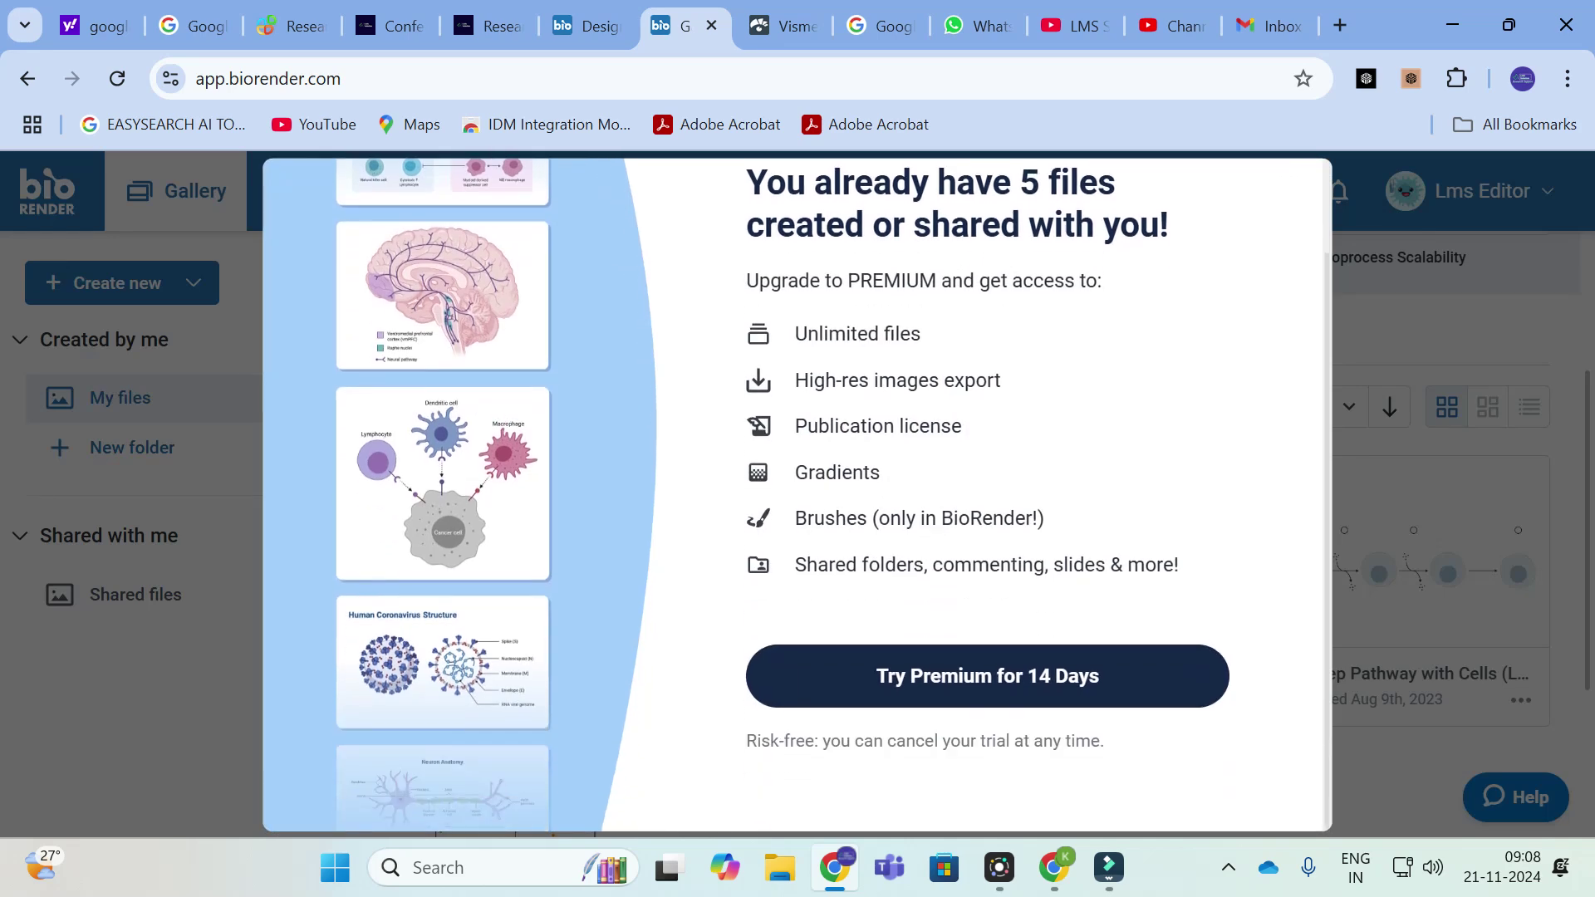
scroll(936, 274, "up", 2)
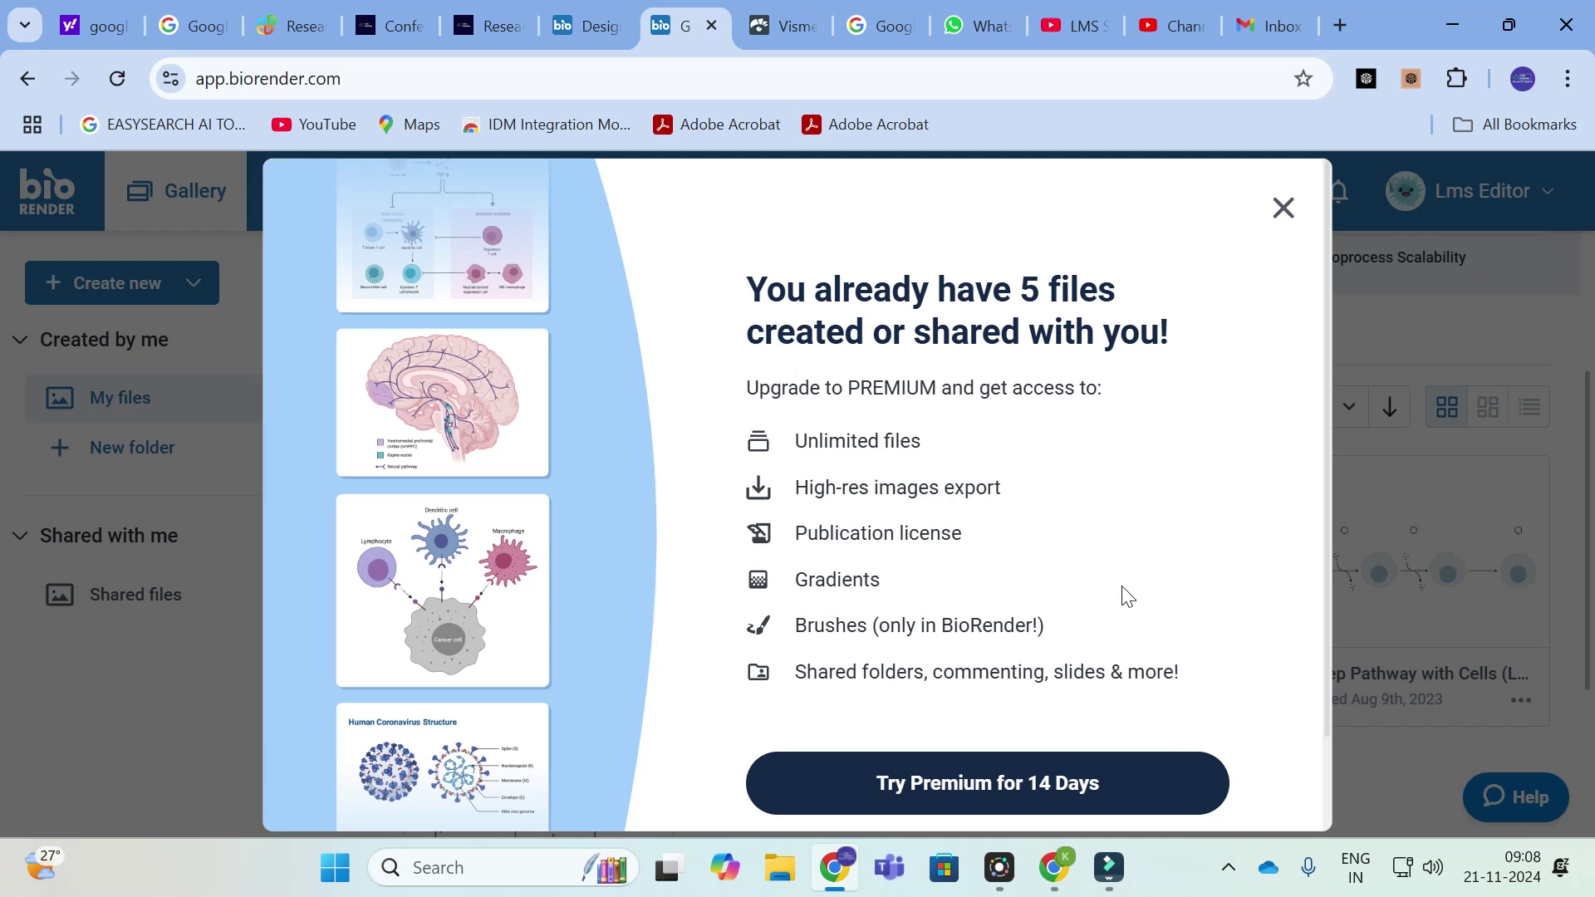
left_click(1288, 217)
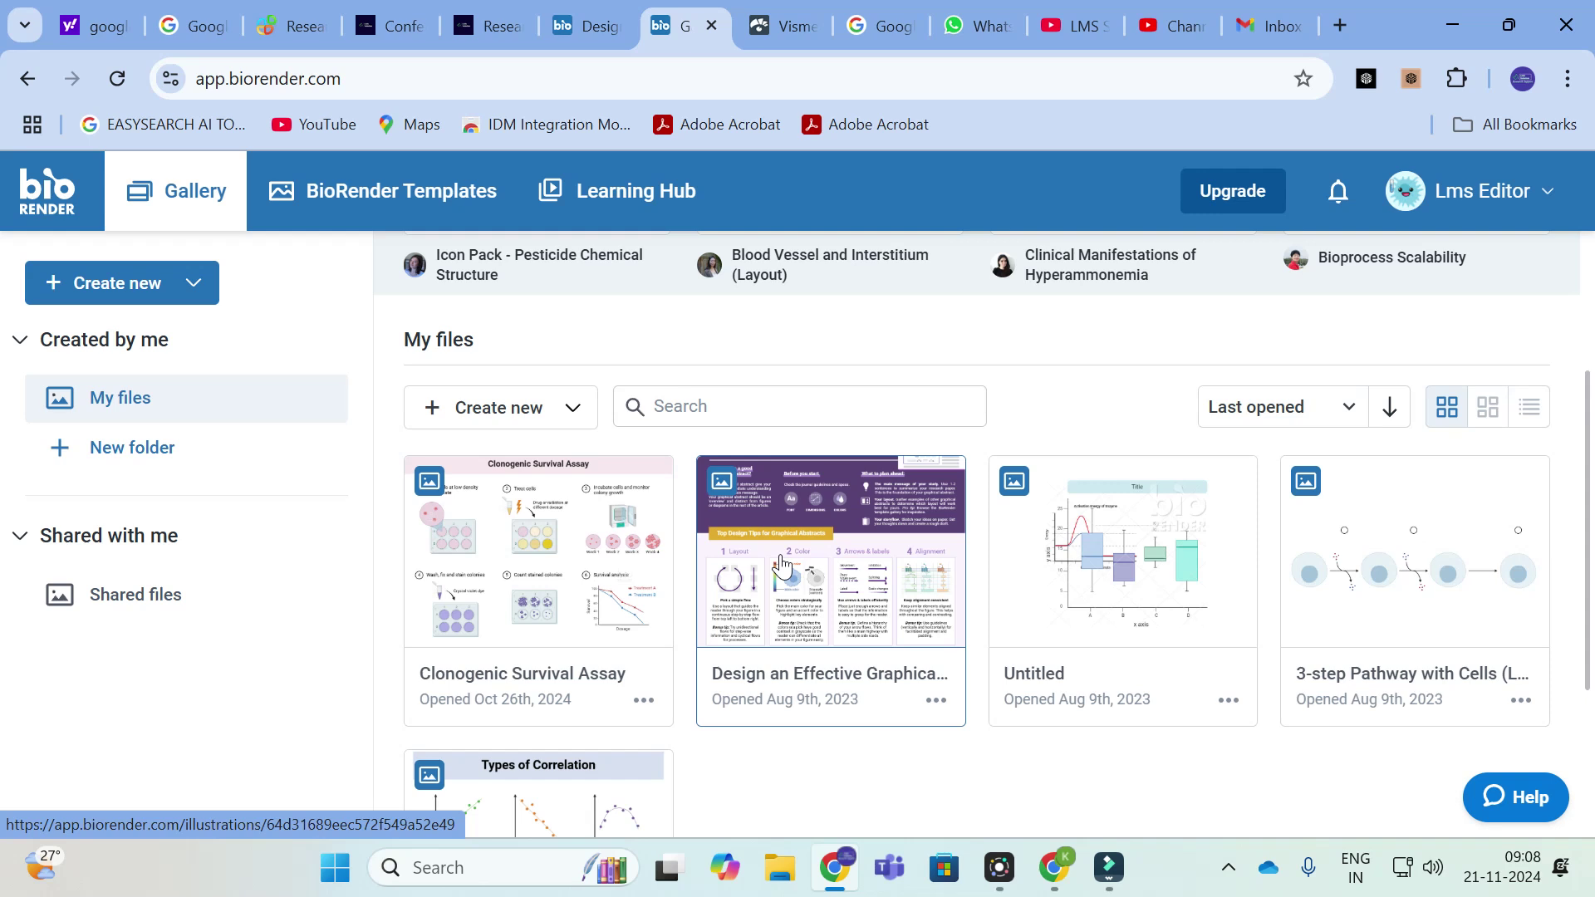
Step: Open the Clonogenic Survival Assay illustration and scroll through its canvas
left_click(488, 559)
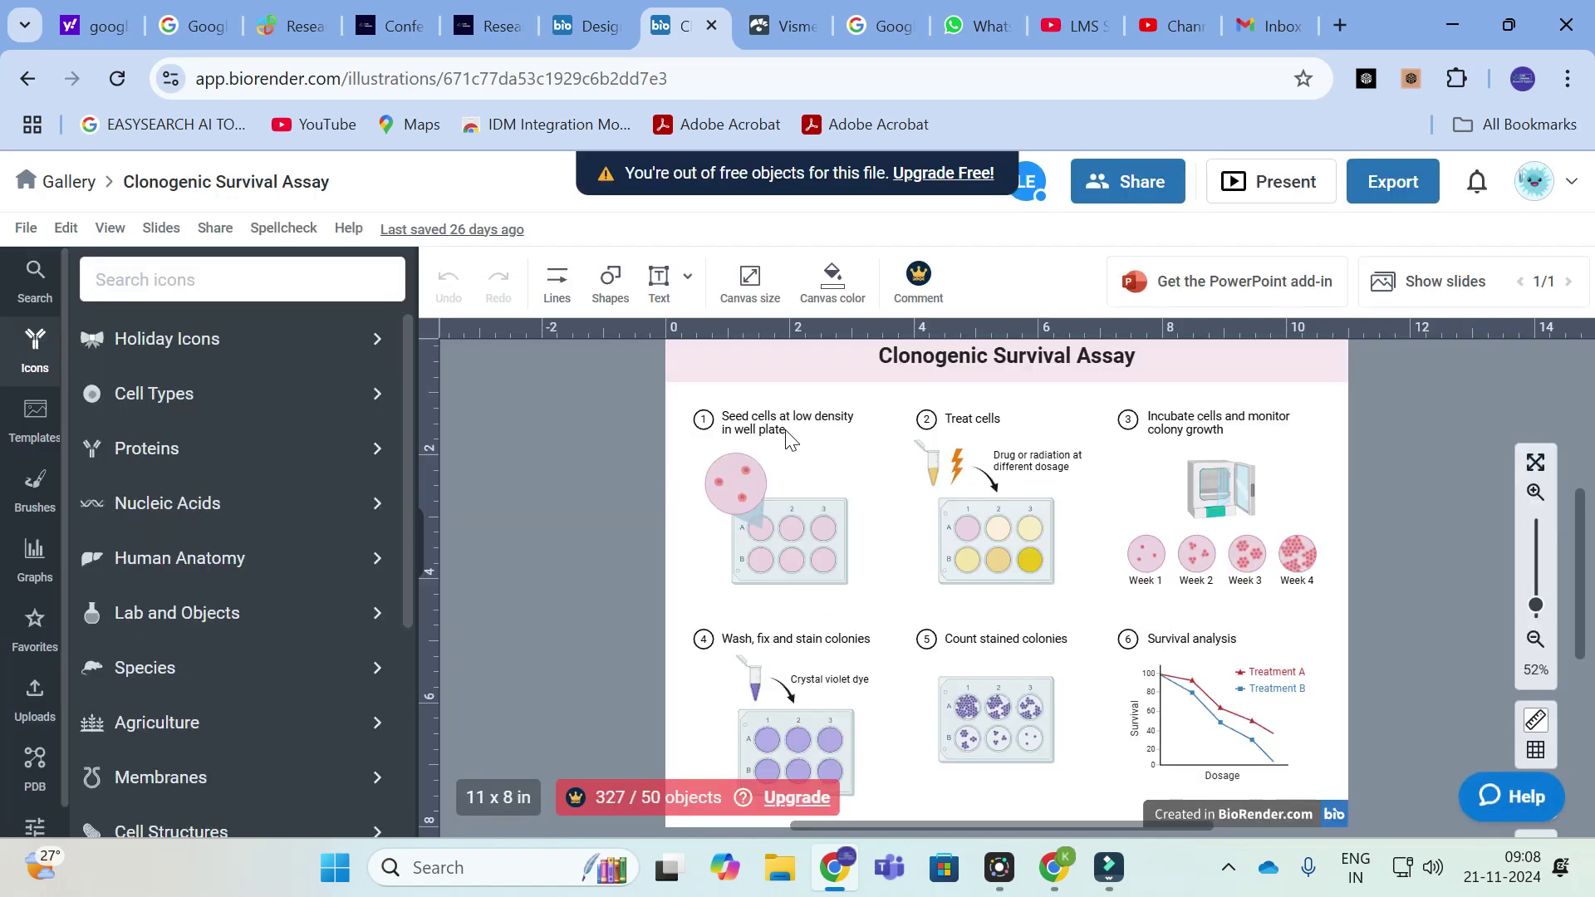
scroll(923, 503, "down", 3)
scroll(918, 498, "up", 5)
scroll(940, 513, "down", 2)
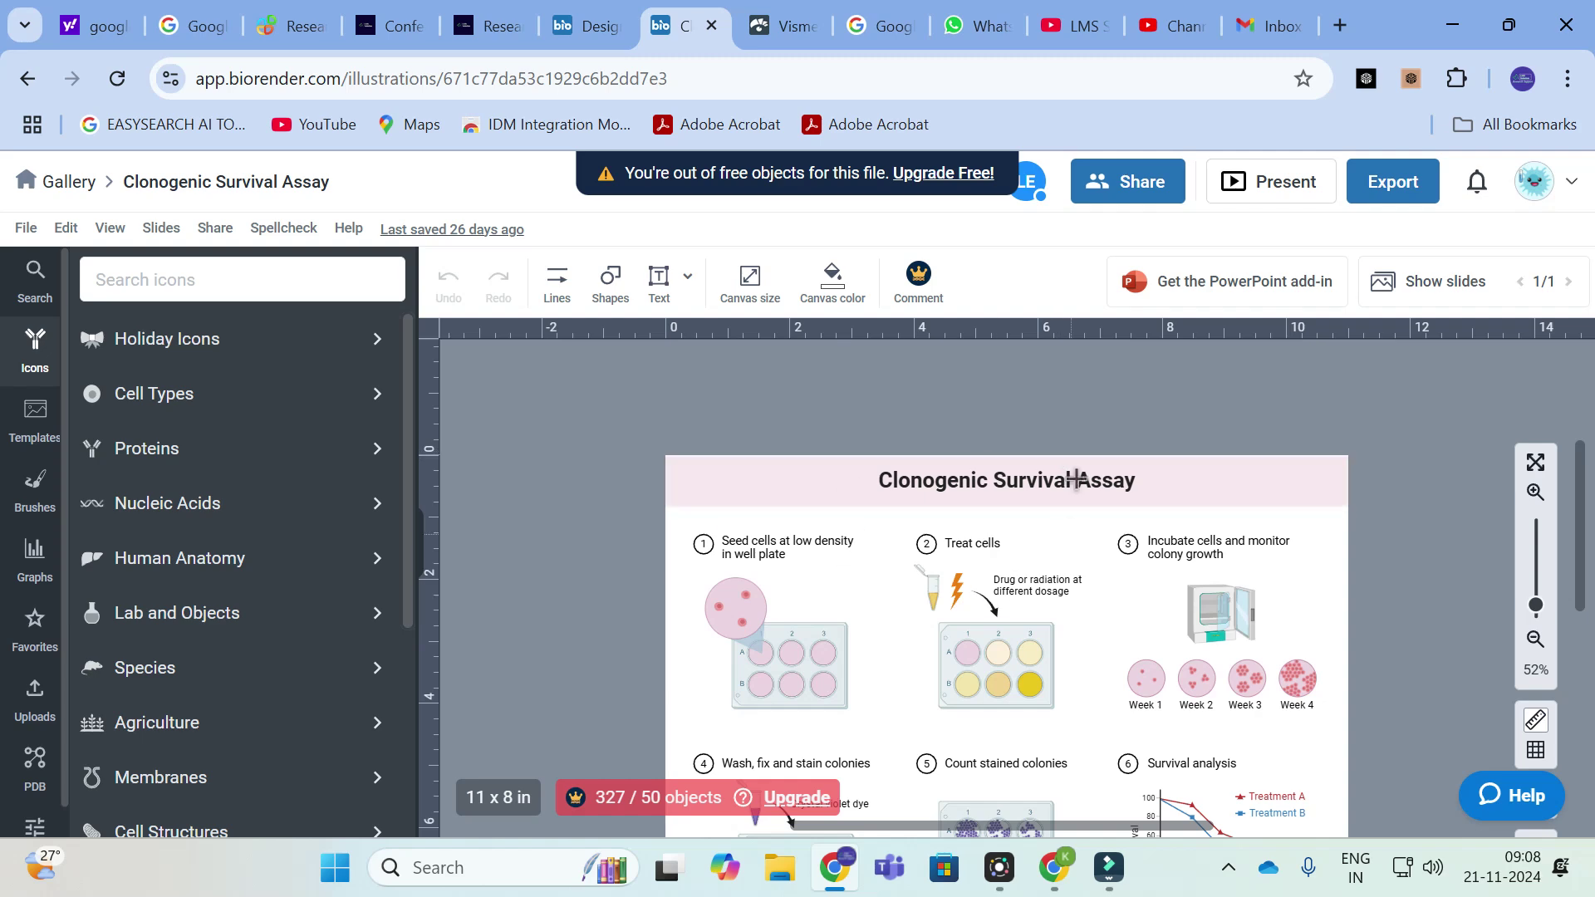
scroll(1070, 531, "down", 2)
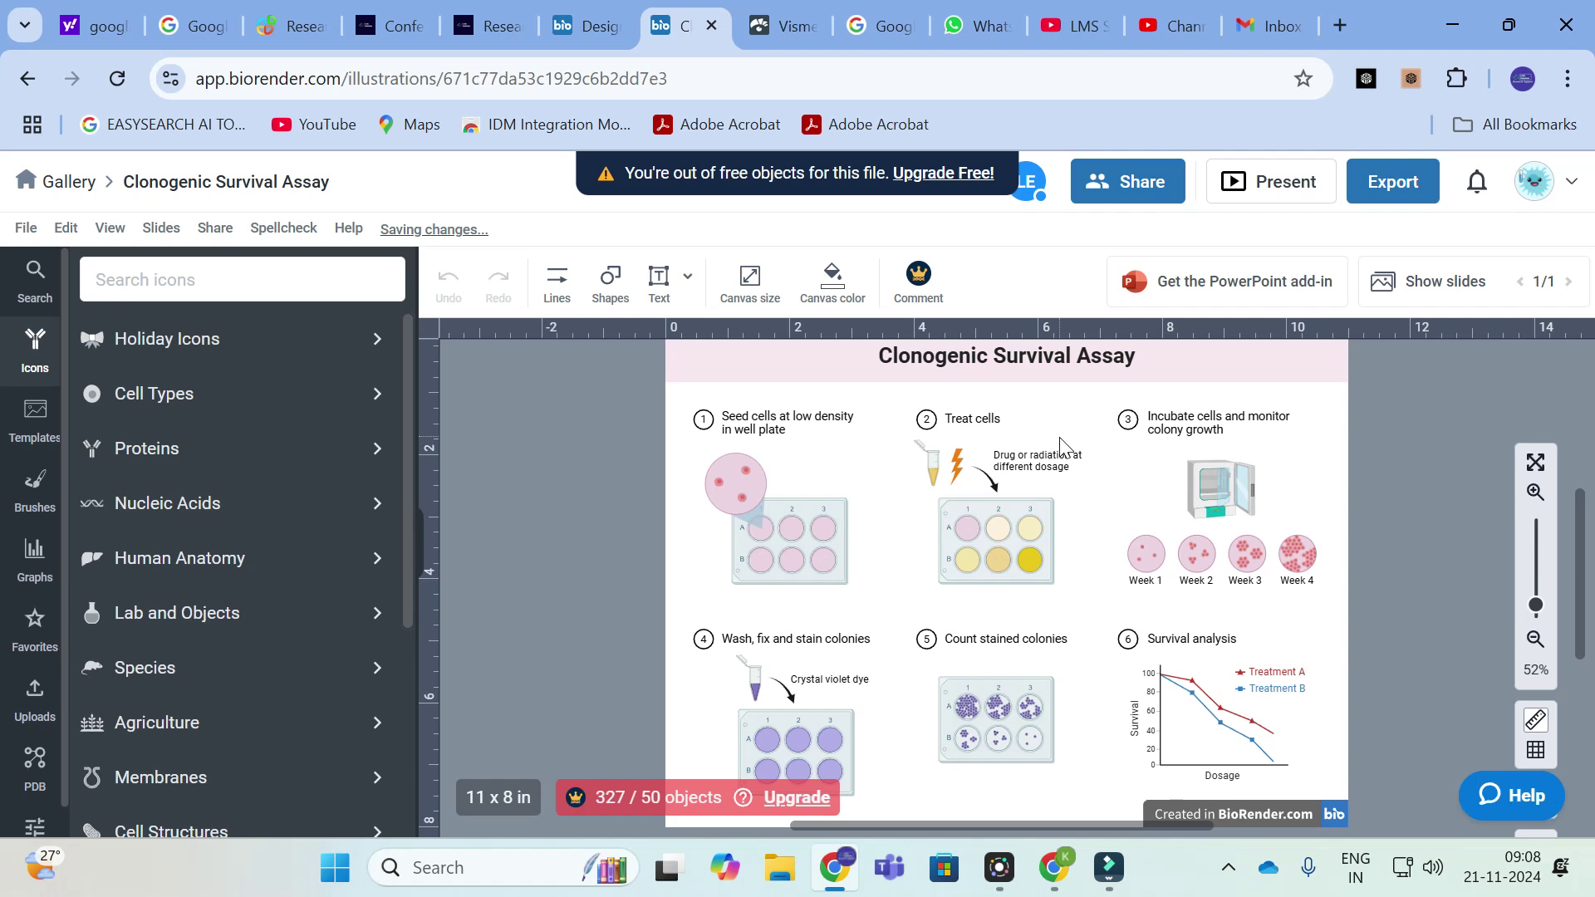
Step: Select the step 1 well plate, cell and seed cells label, and dismiss the curved-text notice
left_click(777, 527)
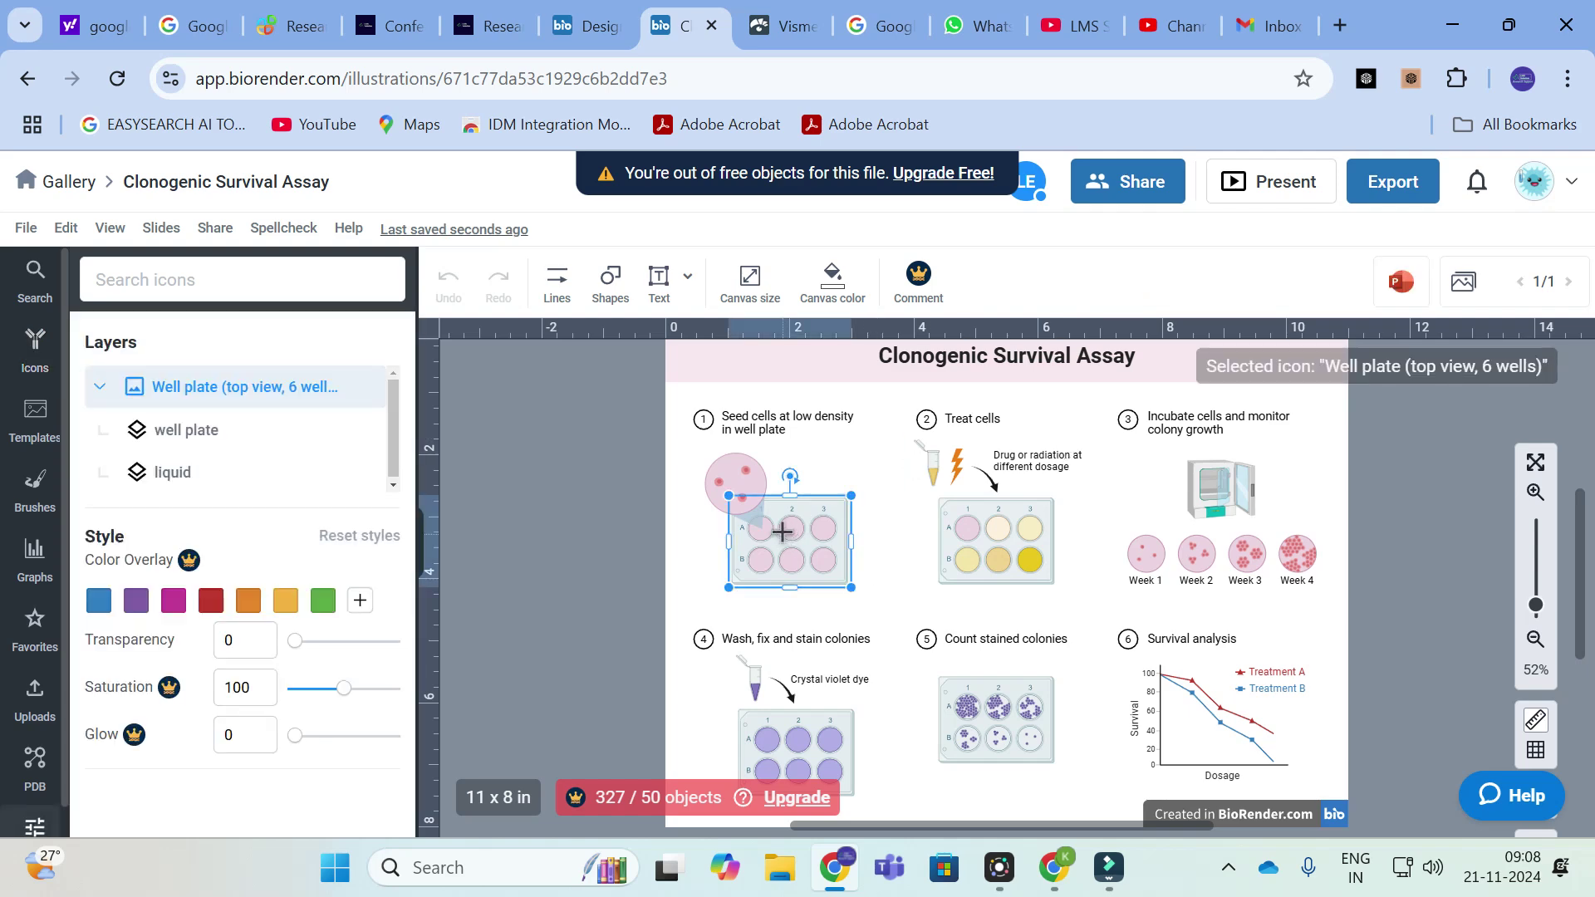
left_click(711, 477)
left_click(731, 419)
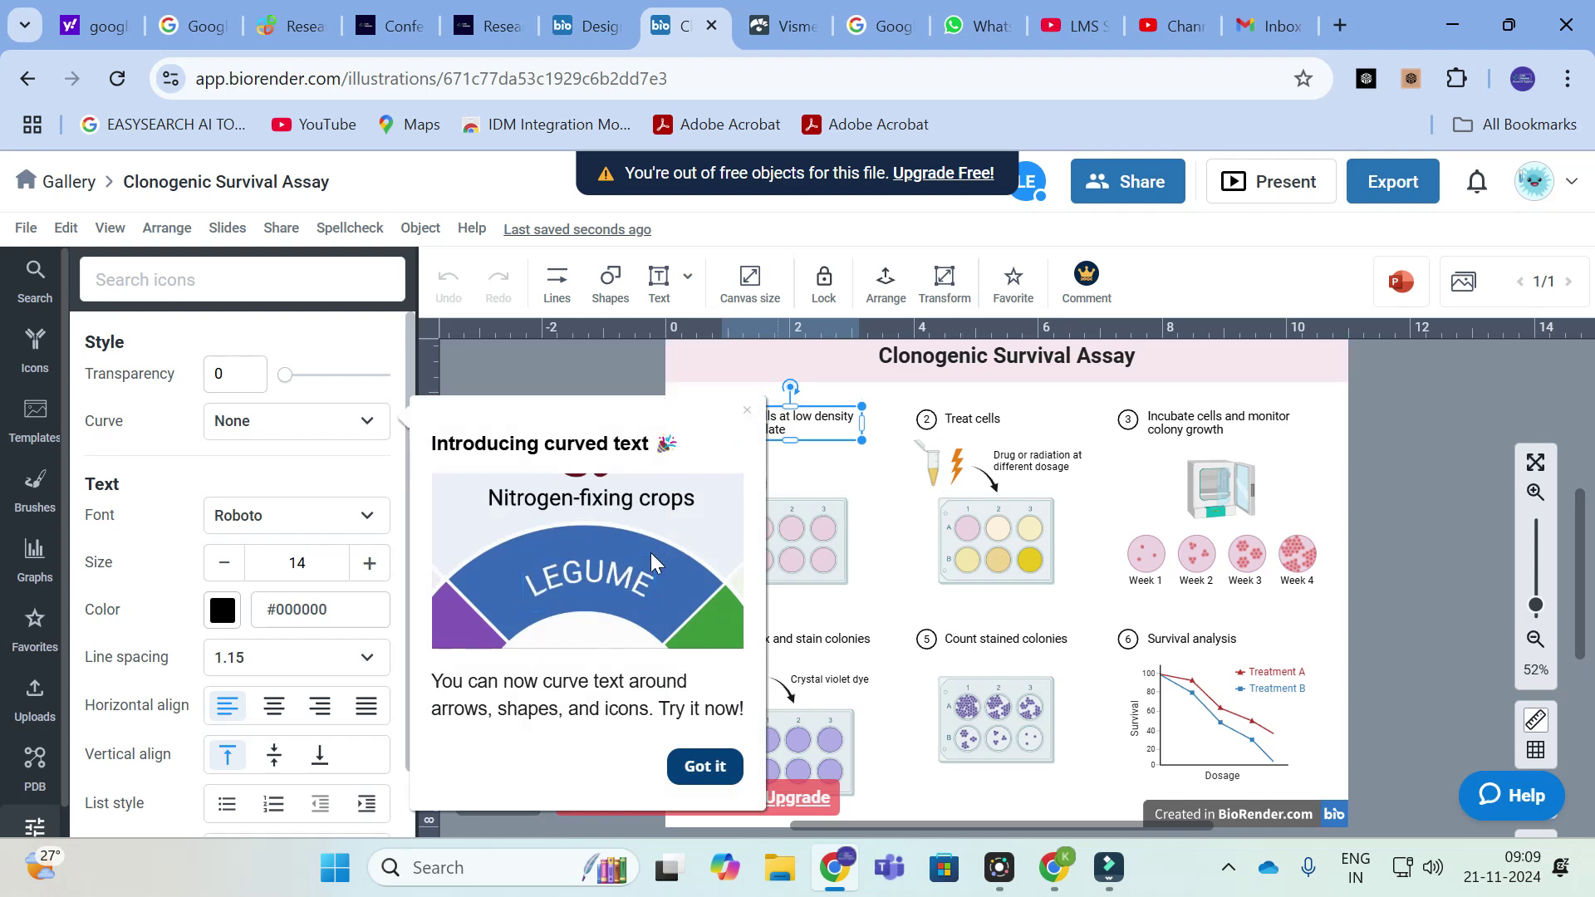
left_click(1300, 483)
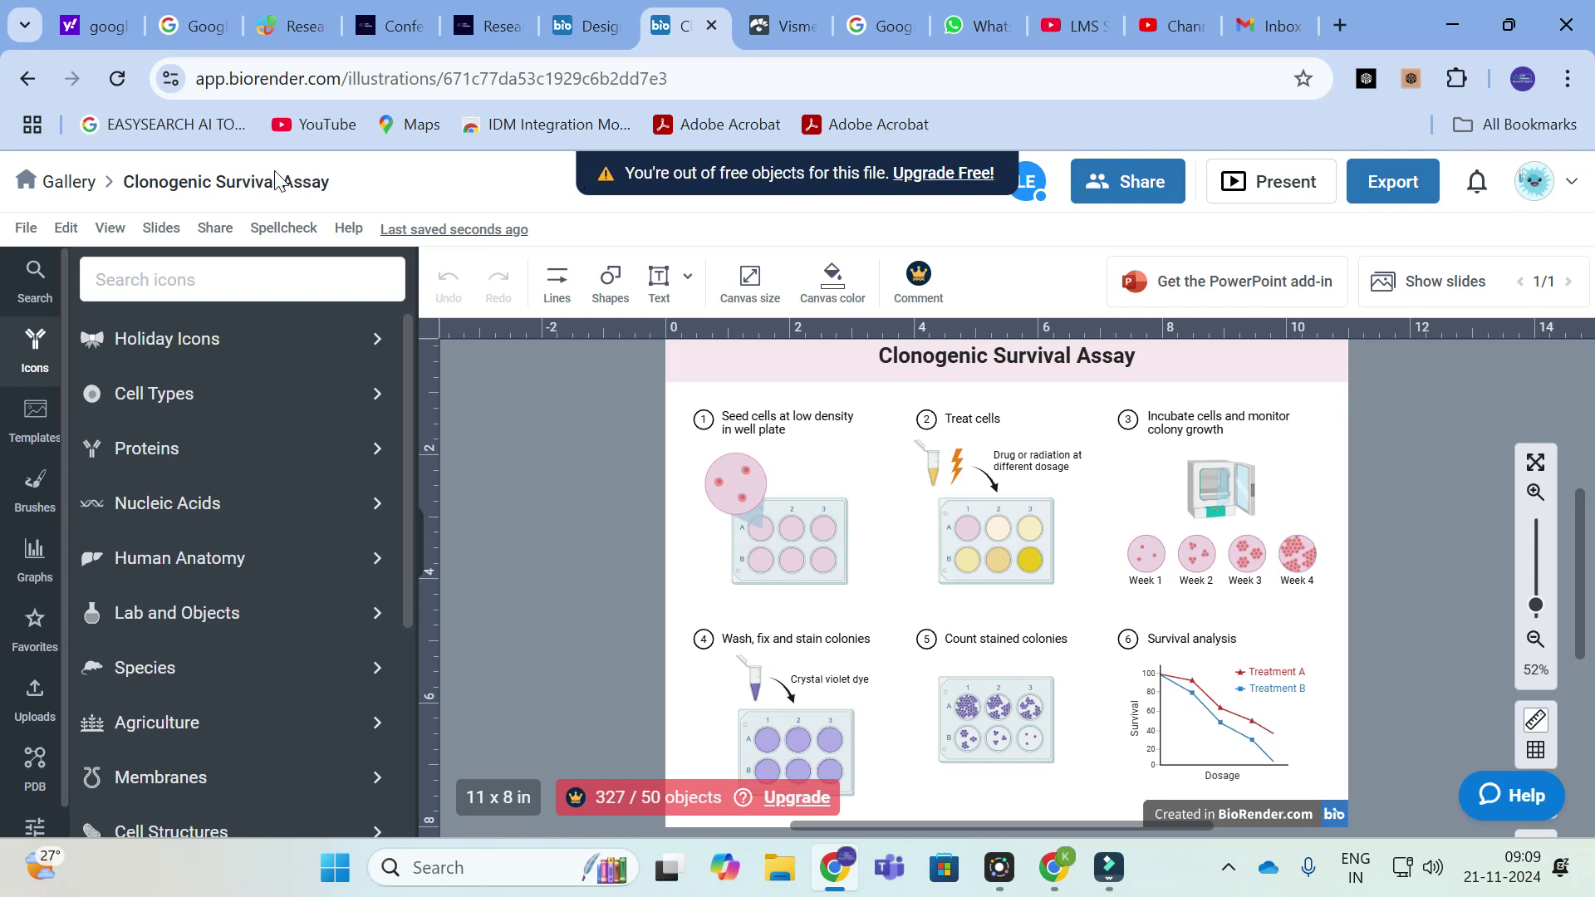
left_click(618, 25)
left_click(677, 25)
Step: Return to the BioRender gallery and preview the new file options without creating one
left_click(23, 77)
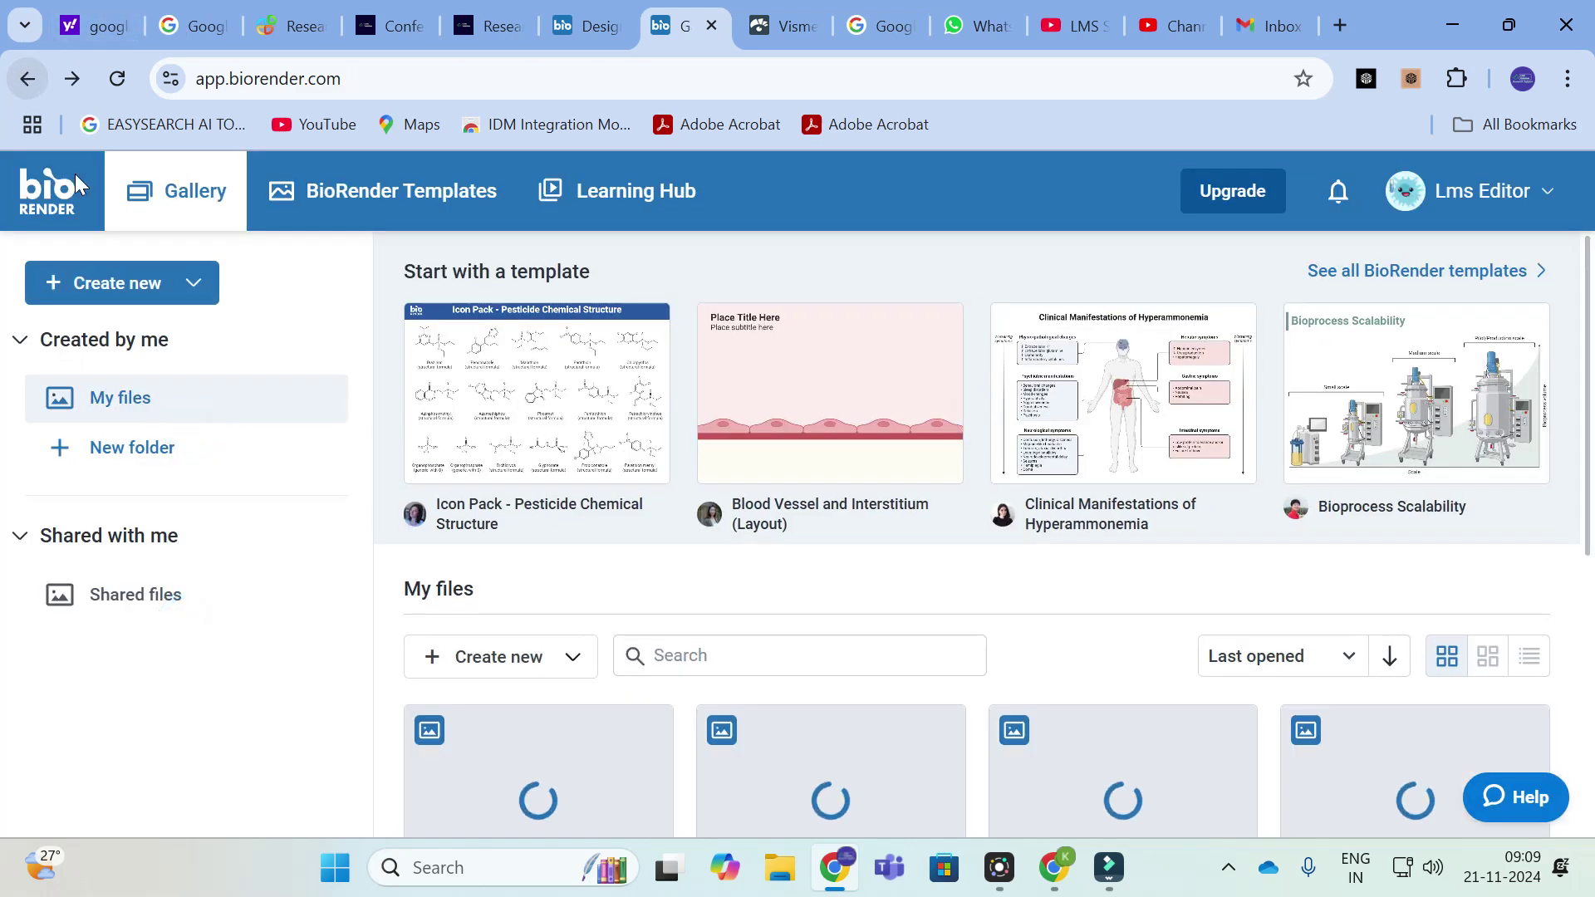
scroll(704, 524, "down", 4)
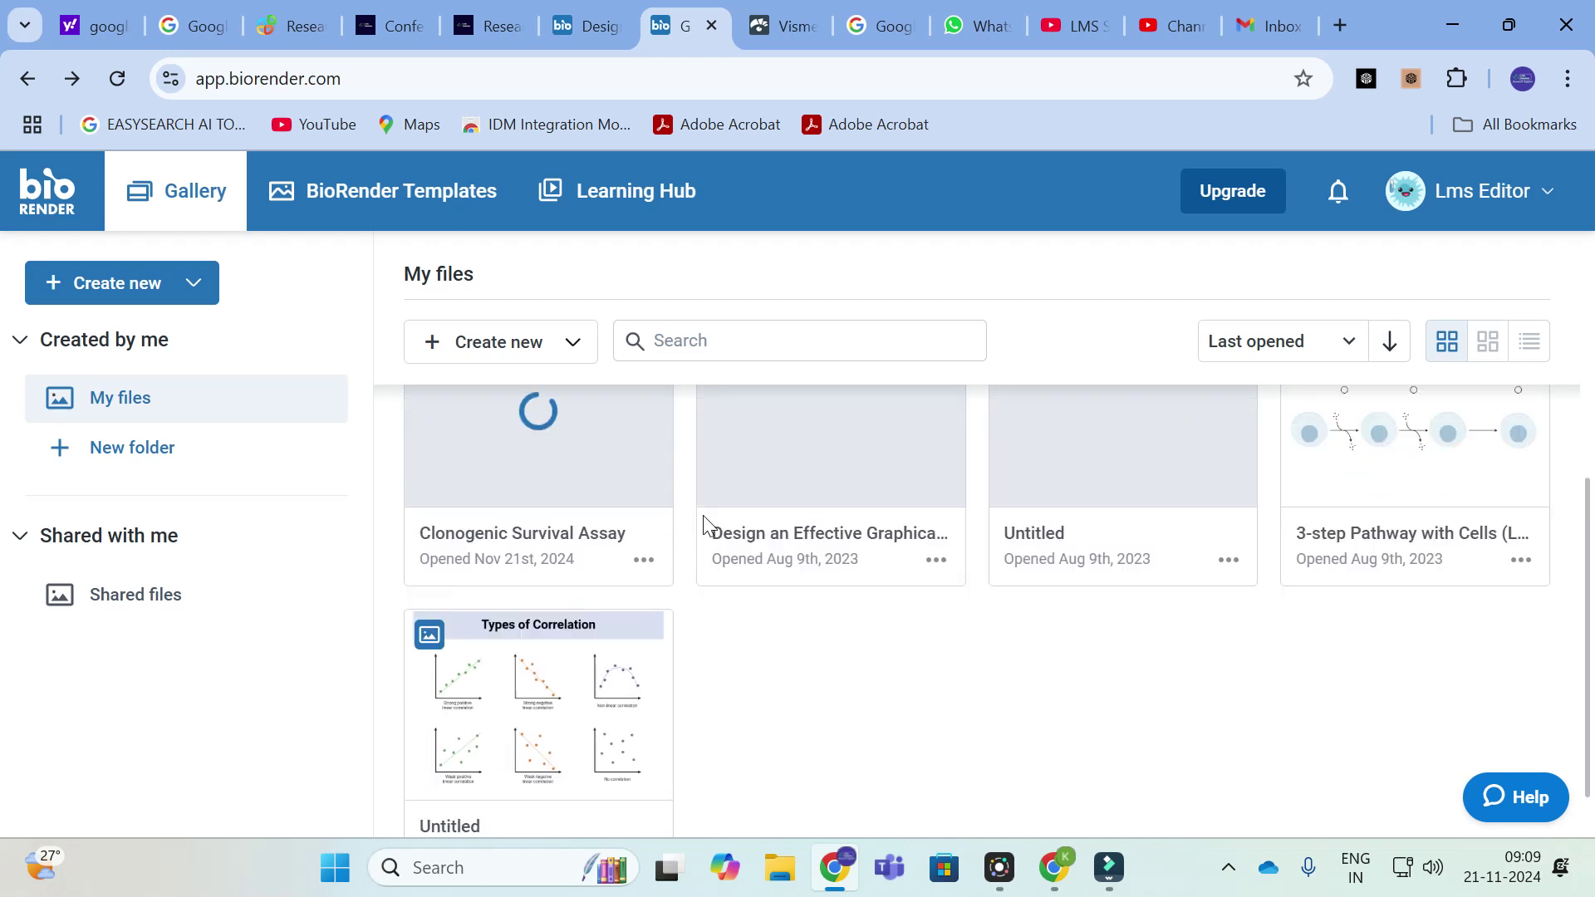
scroll(562, 445, "up", 2)
left_click(553, 415)
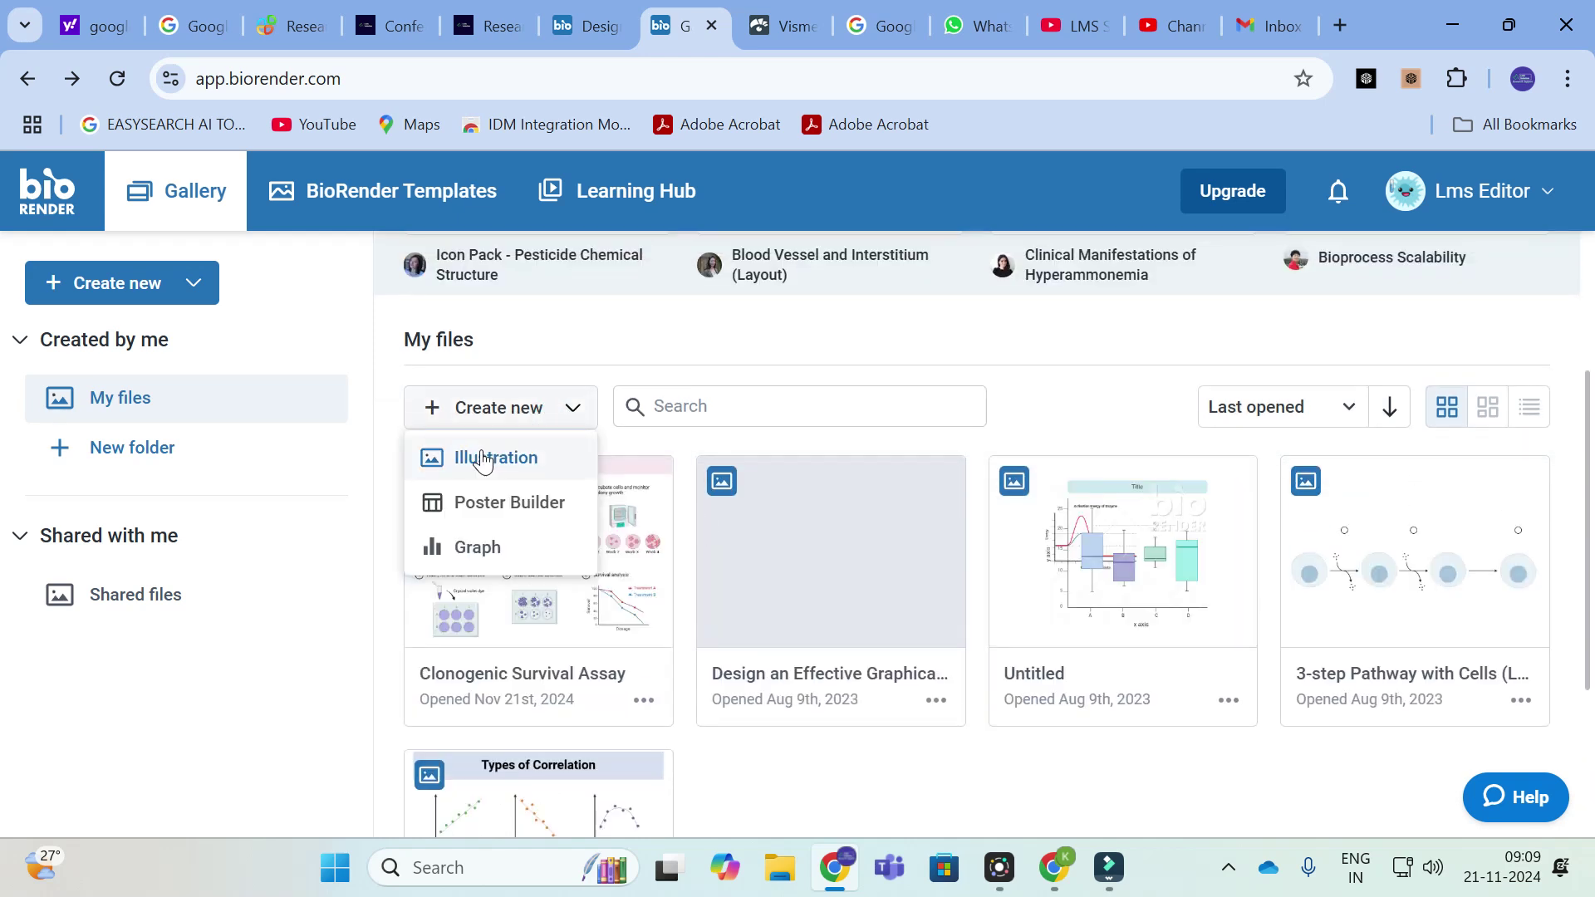
left_click(856, 818)
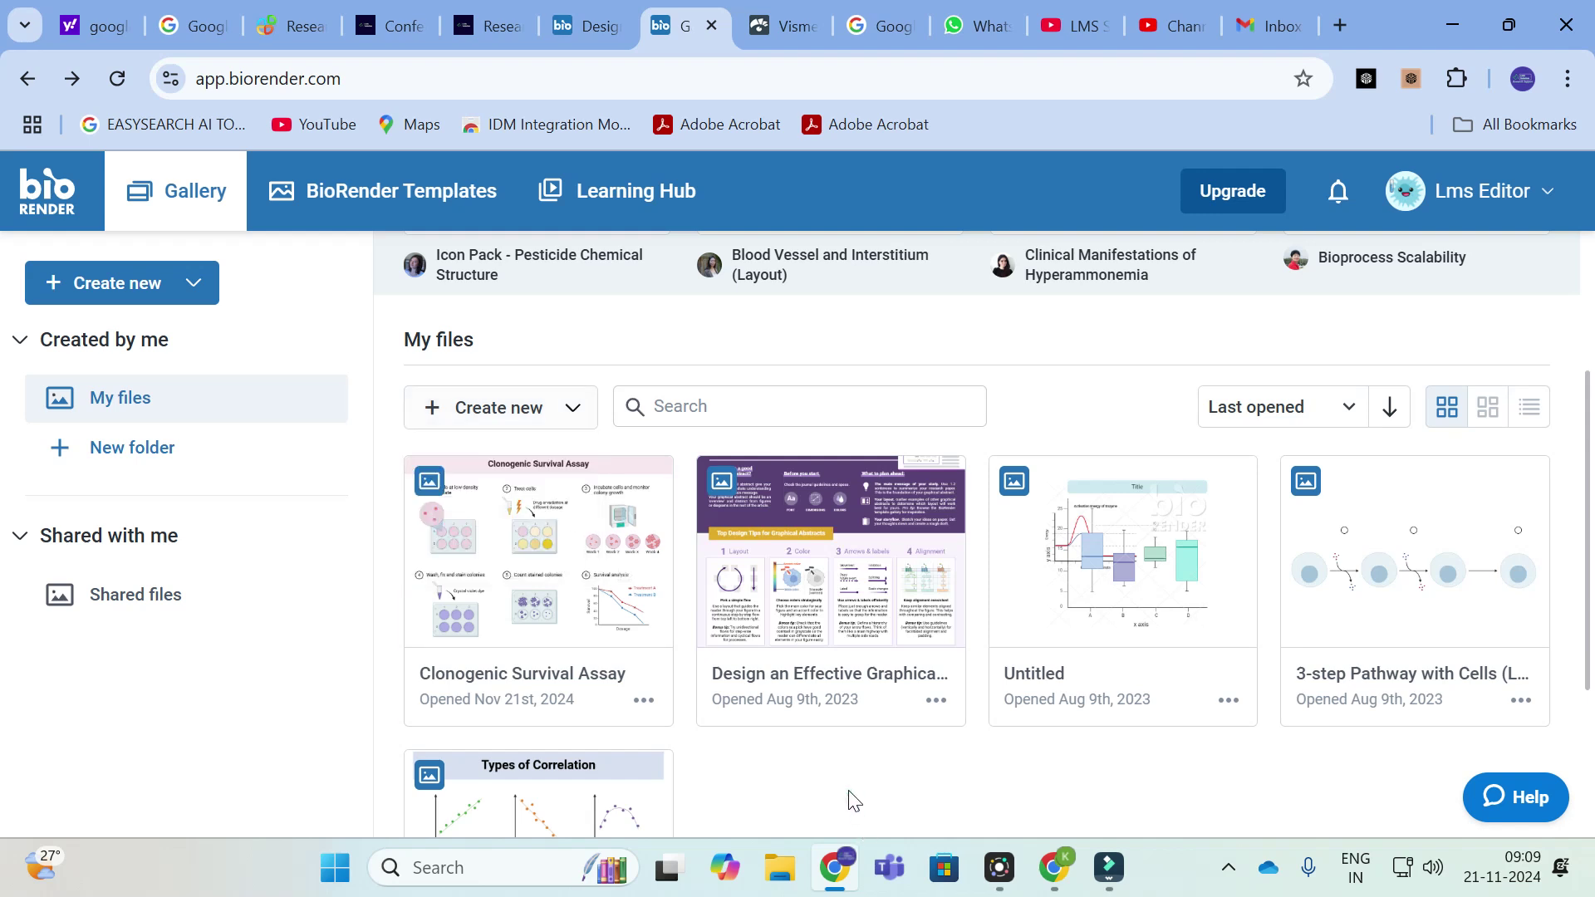
Step: Open the Design an Effective Graphical Abstract (Square) illustration, show Templates, and add a horizontal guide
left_click(822, 606)
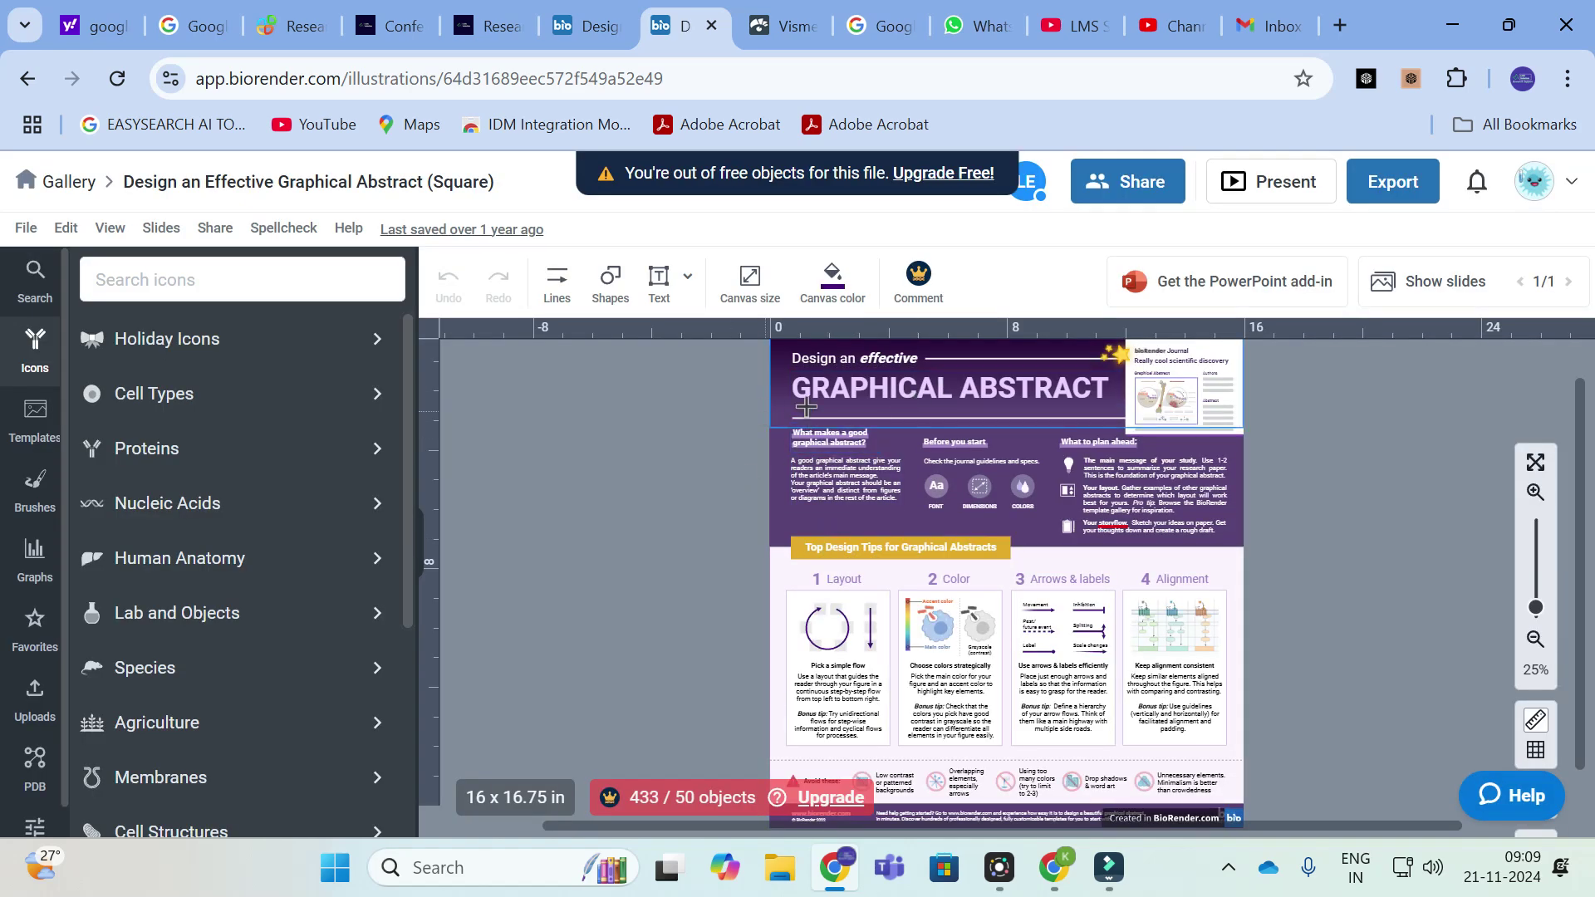
scroll(985, 449, "down", 2)
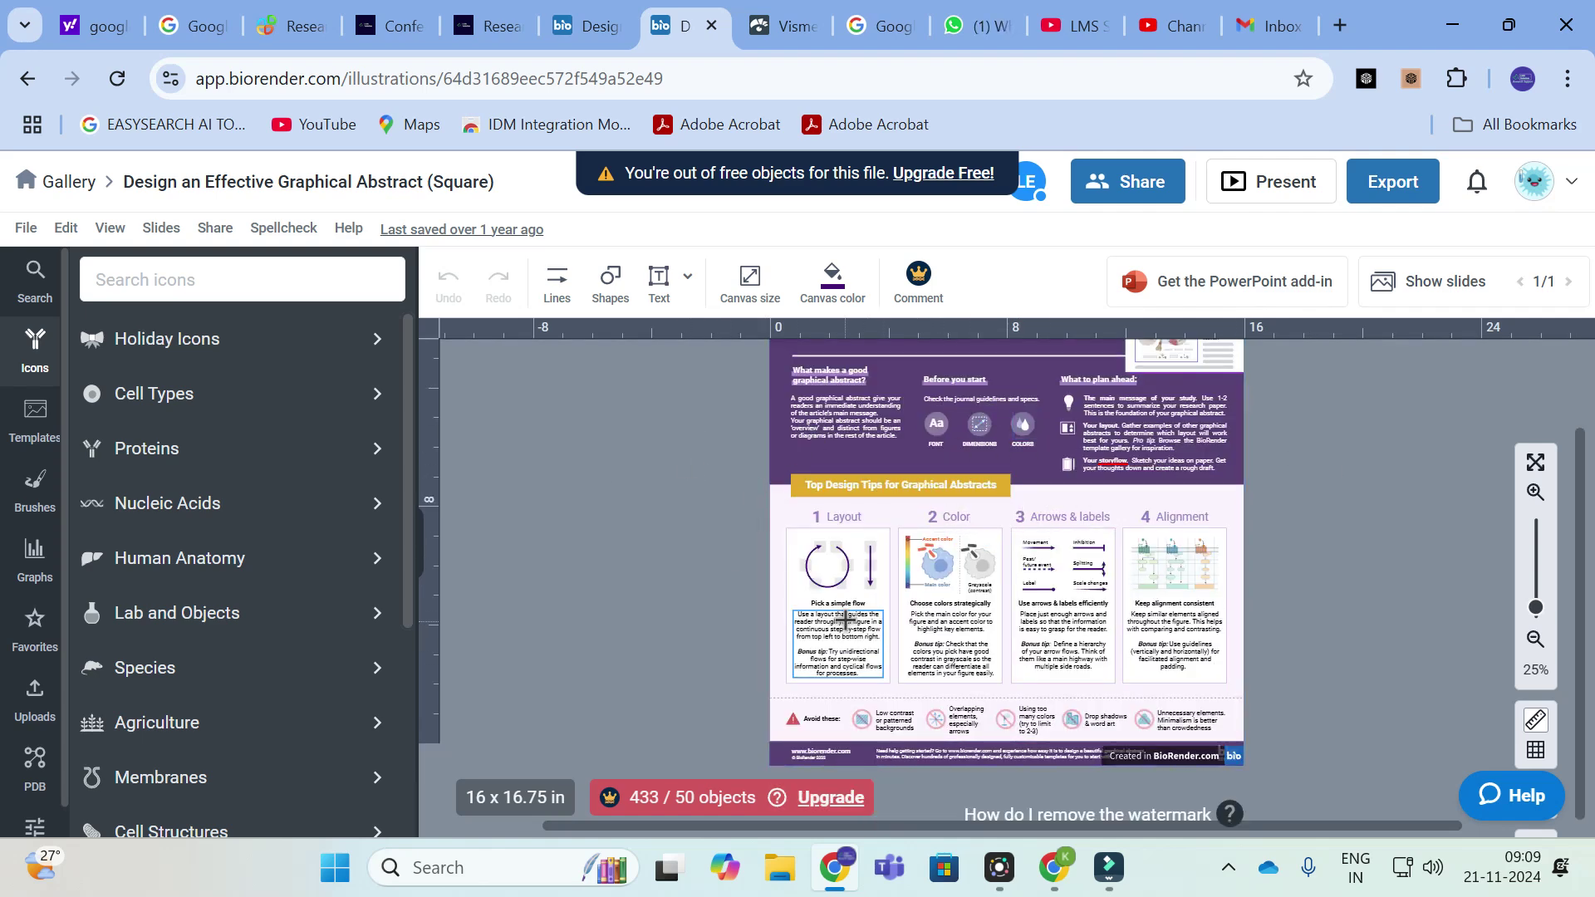
scroll(844, 618, "up", 5)
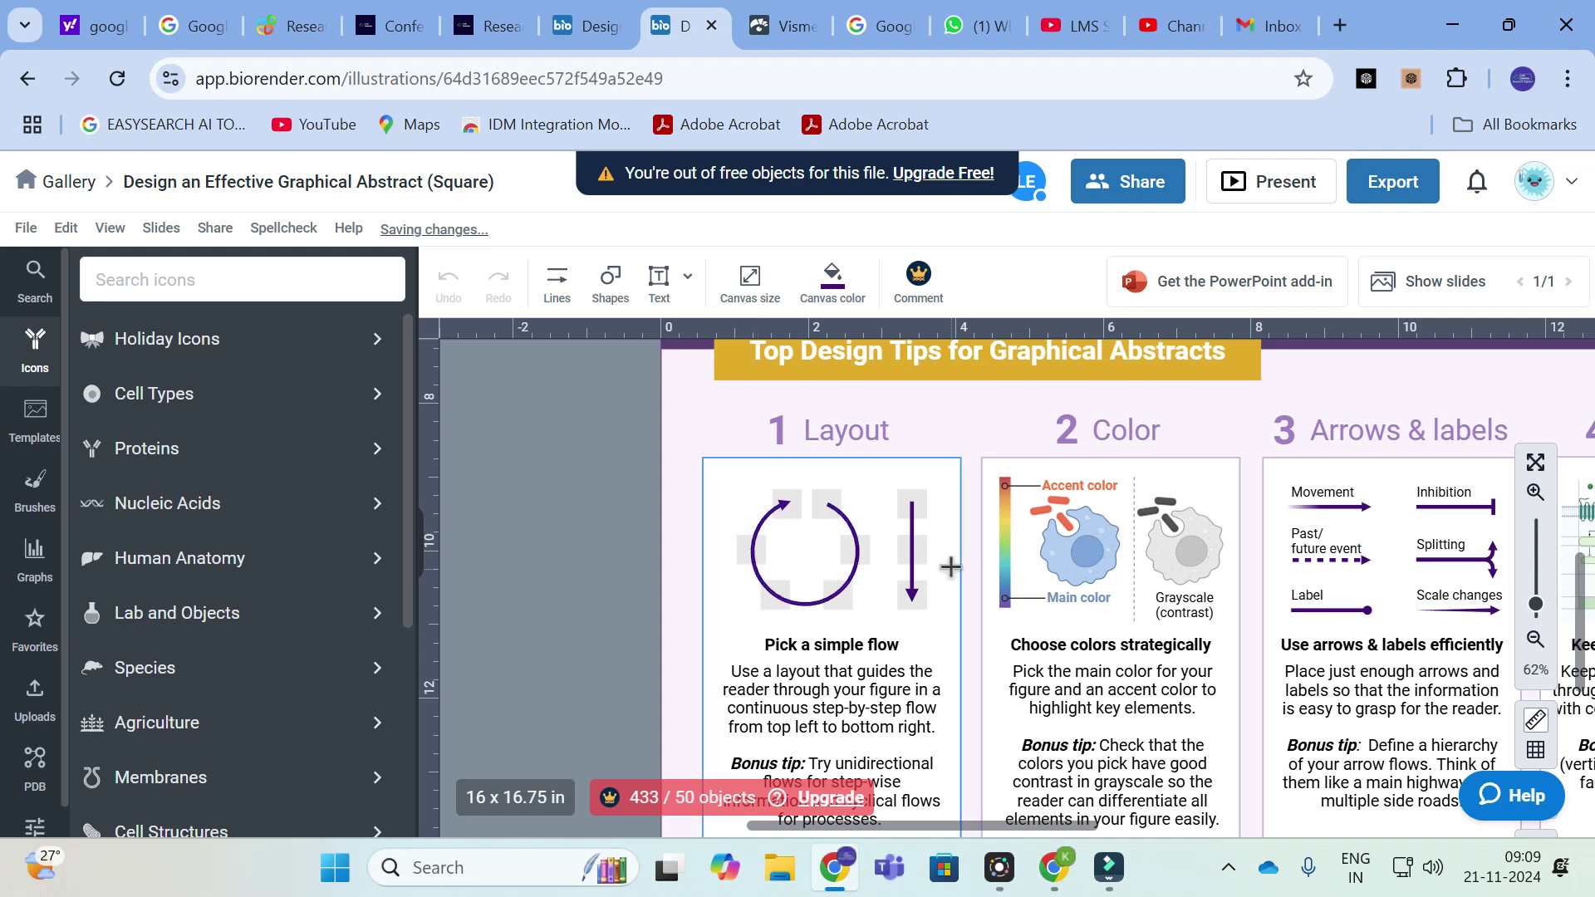
scroll(635, 448, "down", 1)
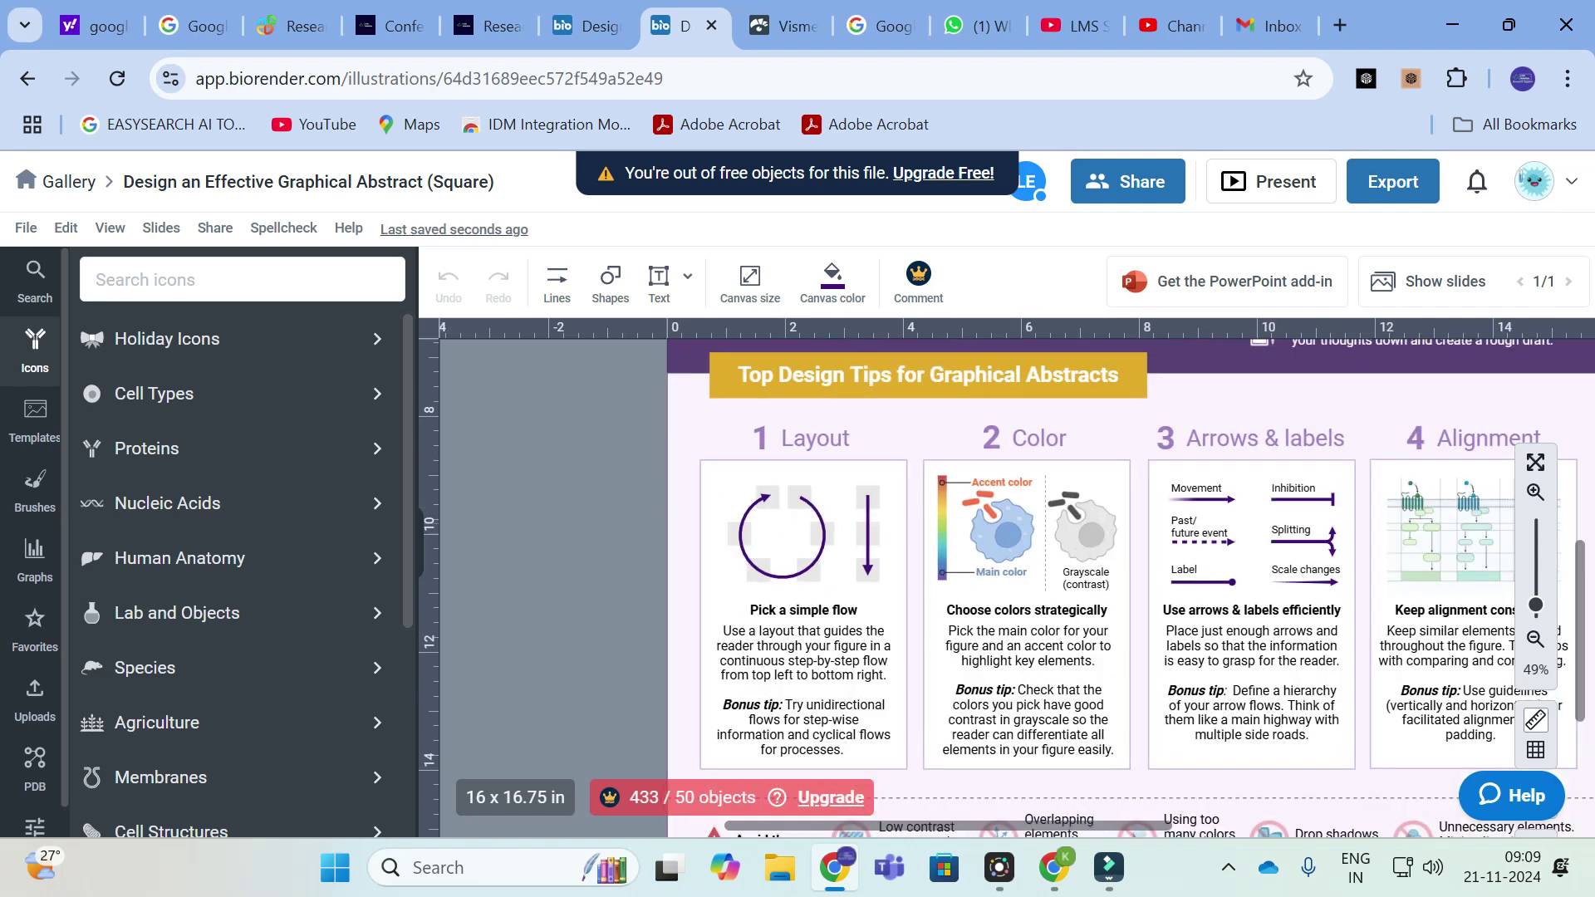
scroll(151, 402, "down", 1)
scroll(150, 402, "down", 3)
scroll(143, 465, "up", 4)
left_click(33, 424)
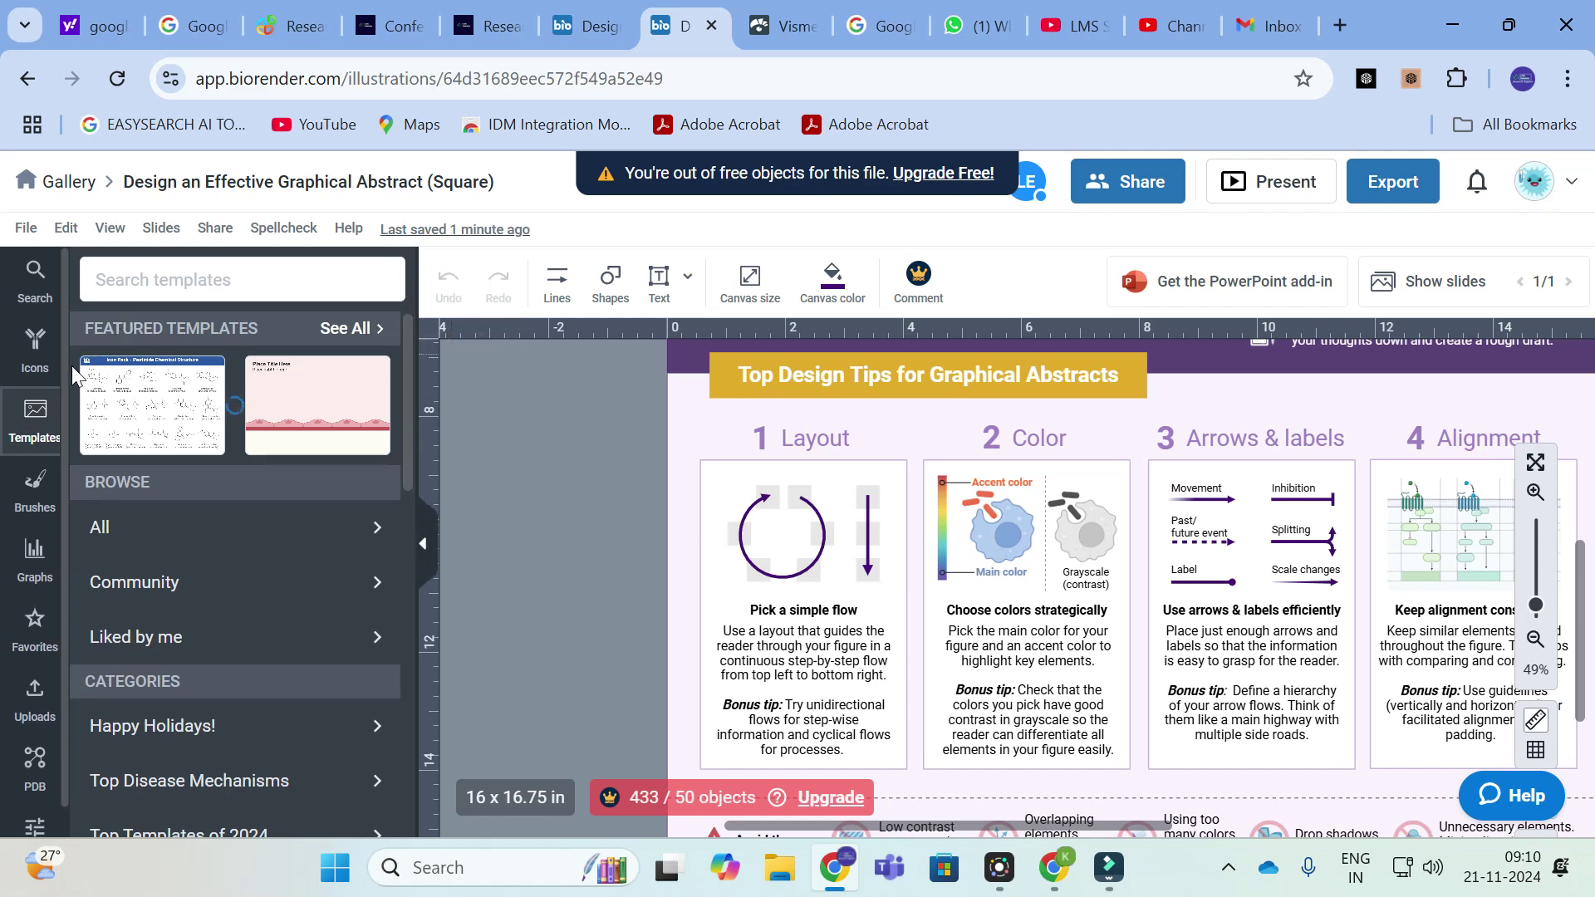
left_click(427, 396)
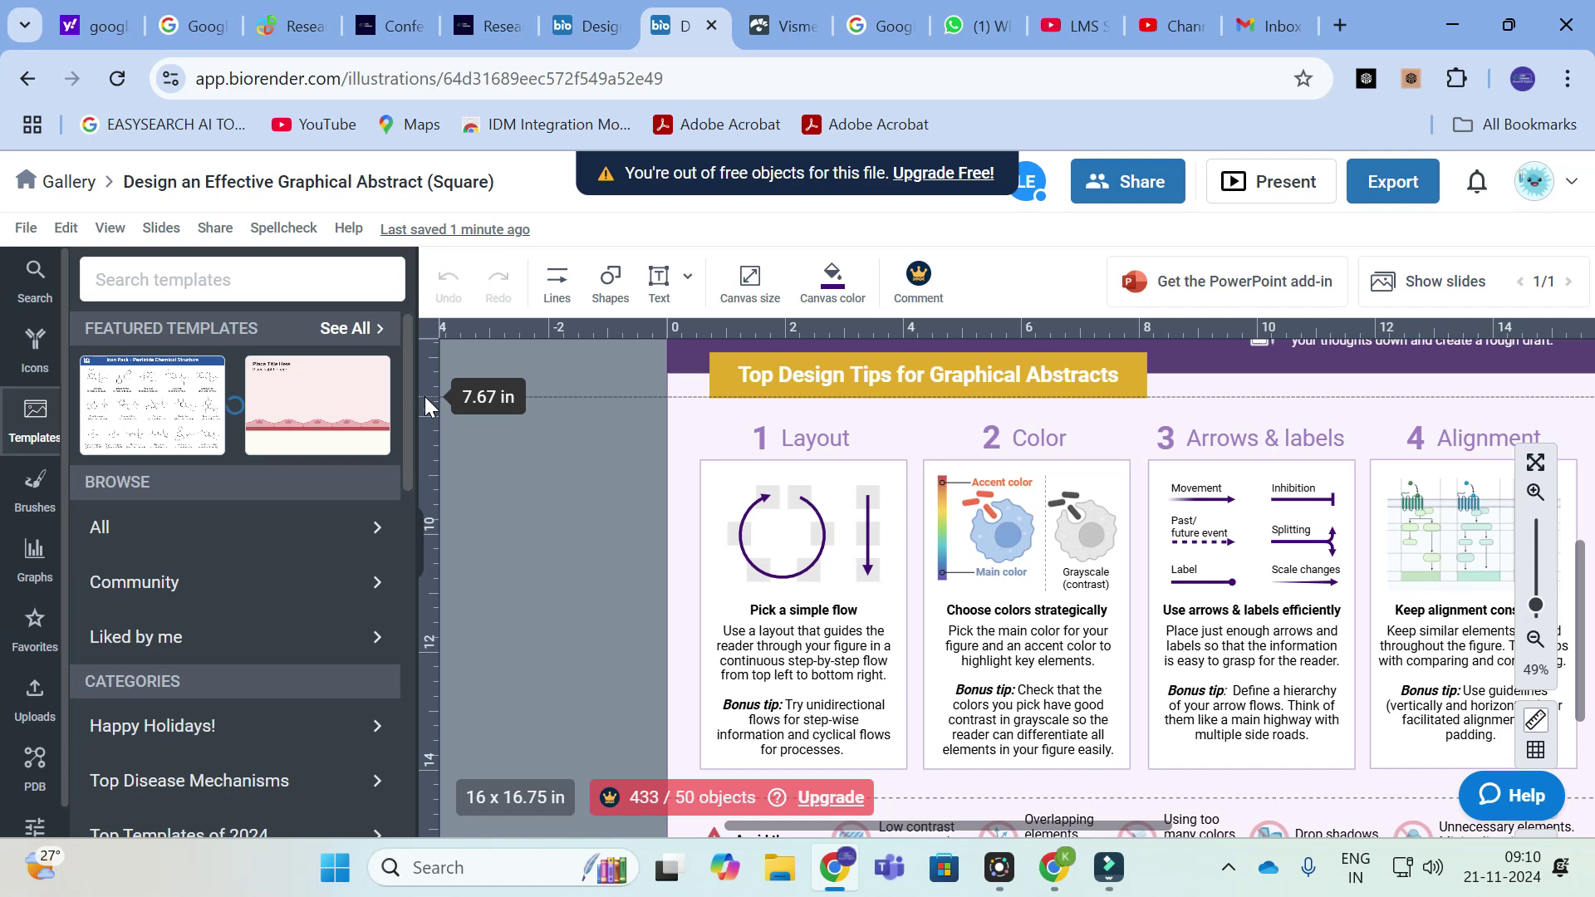
Step: Fill the Appypie prompt with the first sample and append 'on the tiopic iot based applications'
left_click(318, 13)
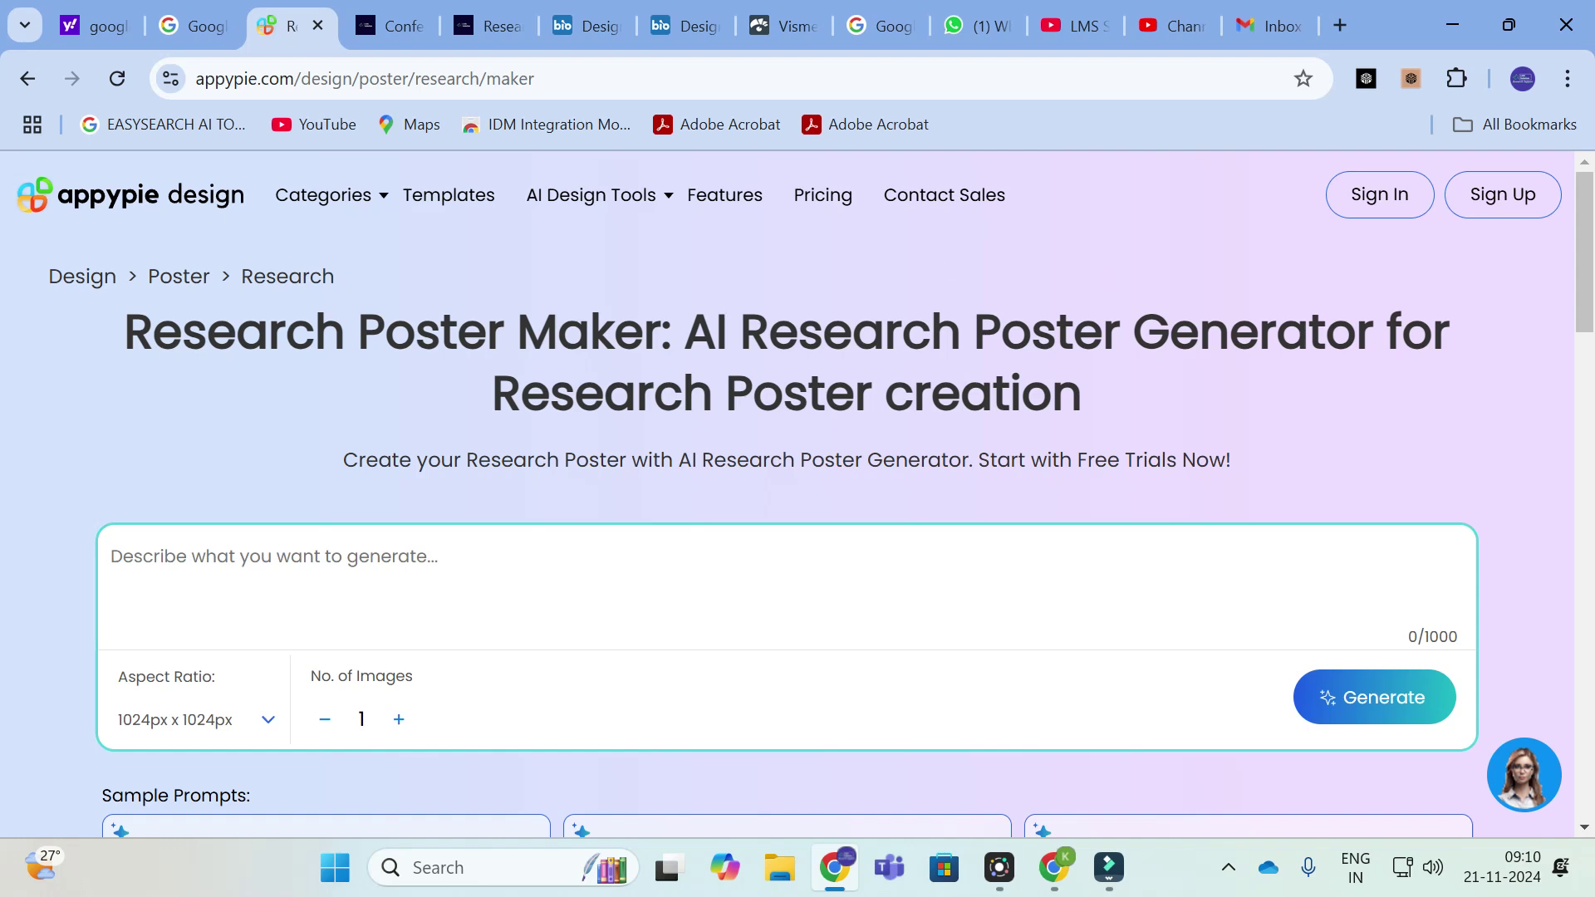
scroll(1002, 499, "down", 3)
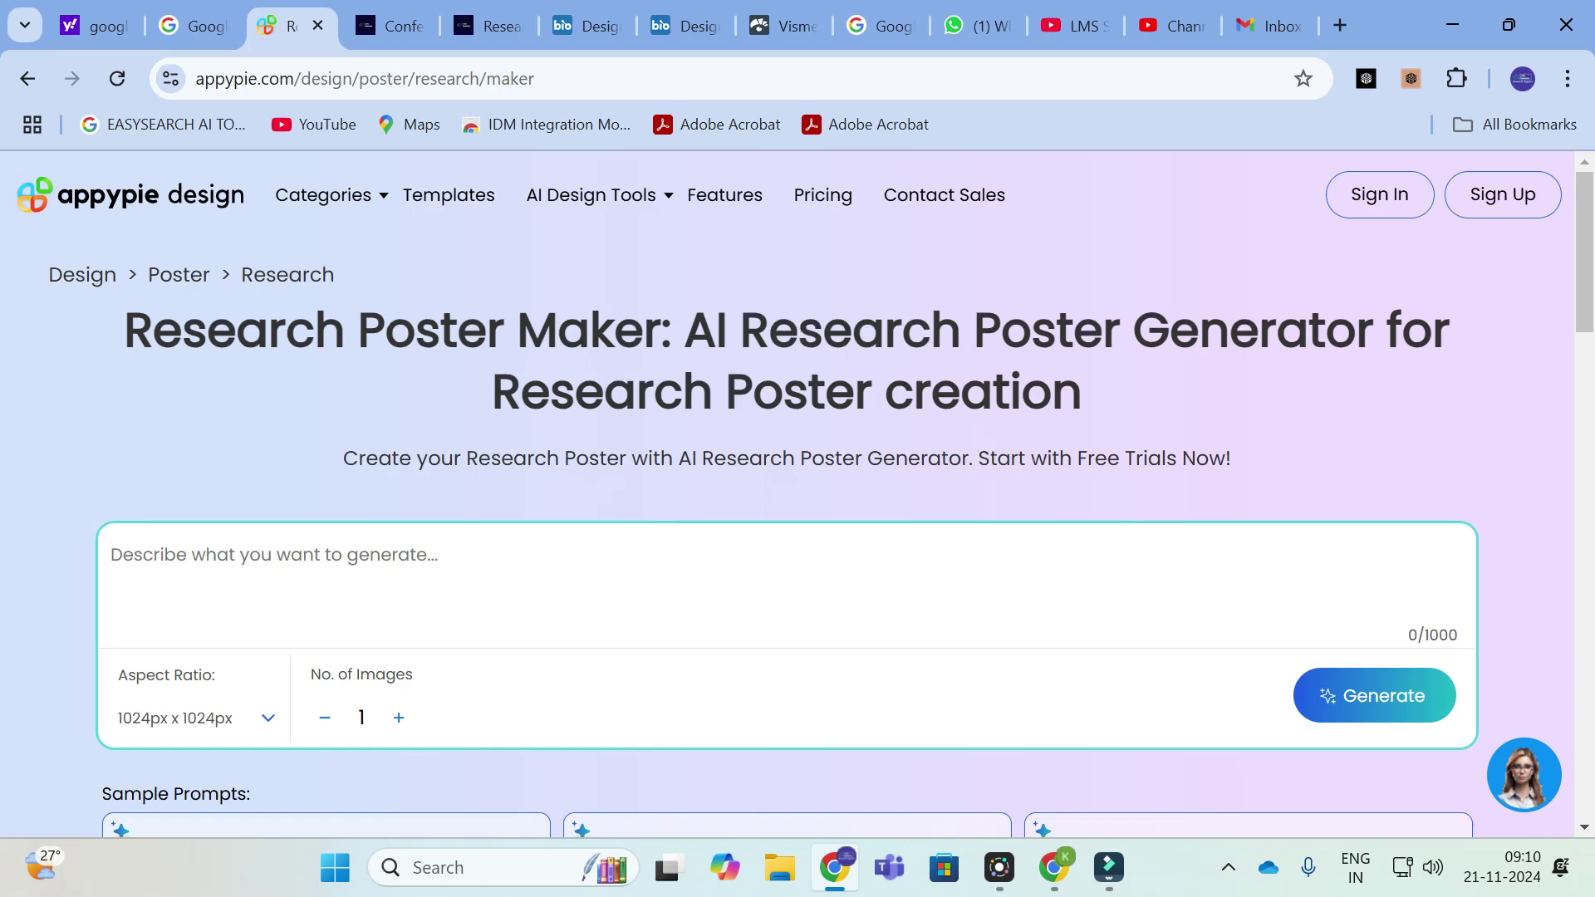
scroll(497, 505, "down", 2)
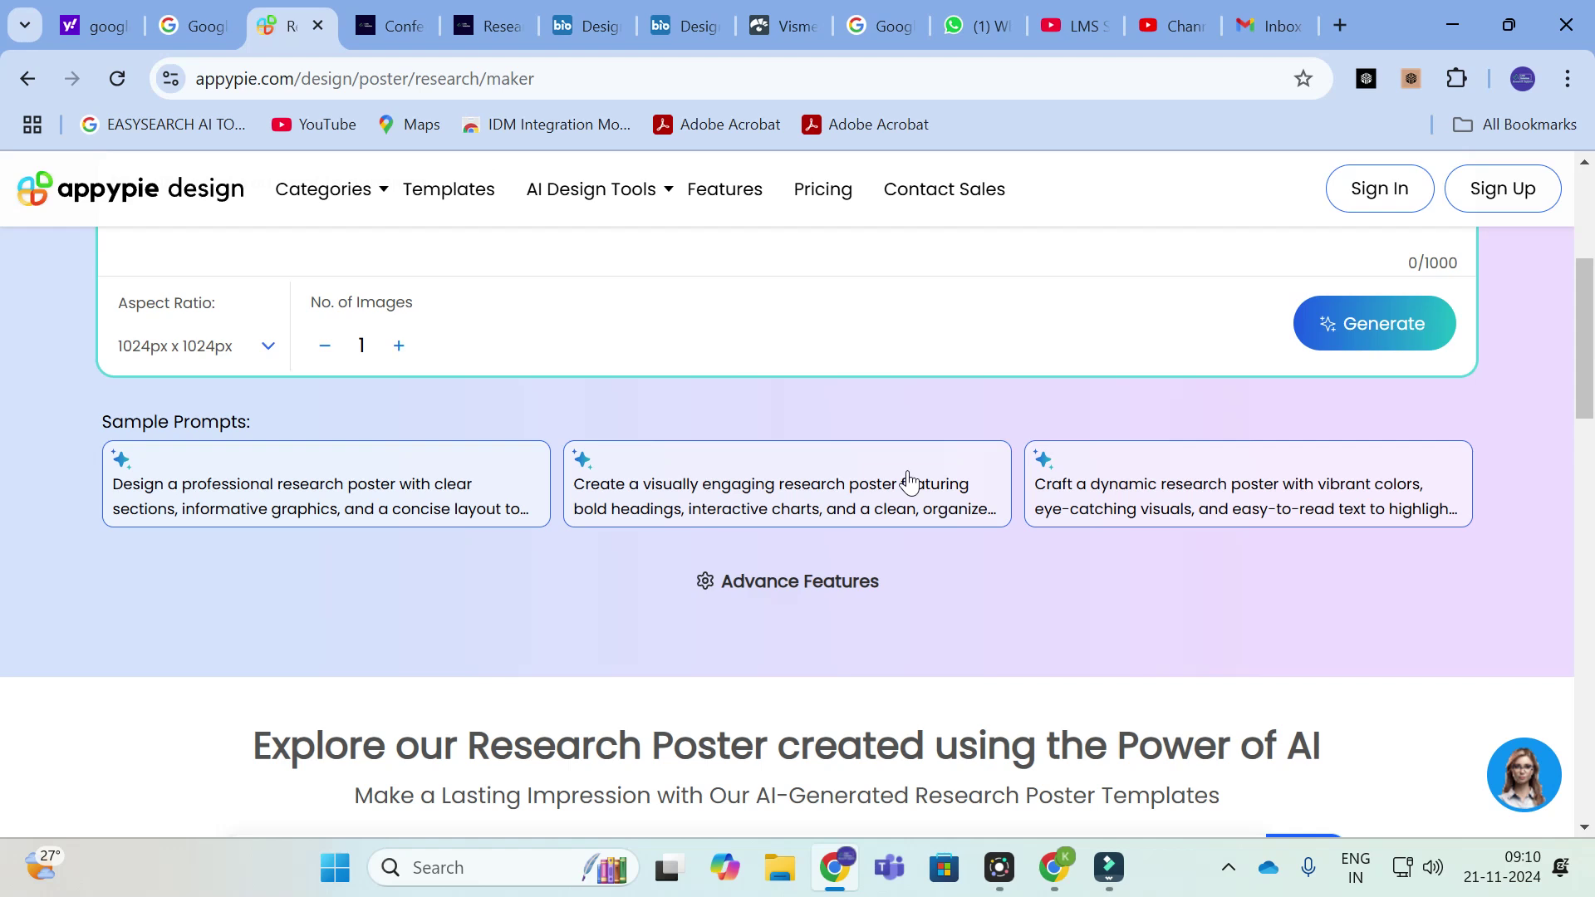
left_click(206, 480)
scroll(526, 517, "up", 2)
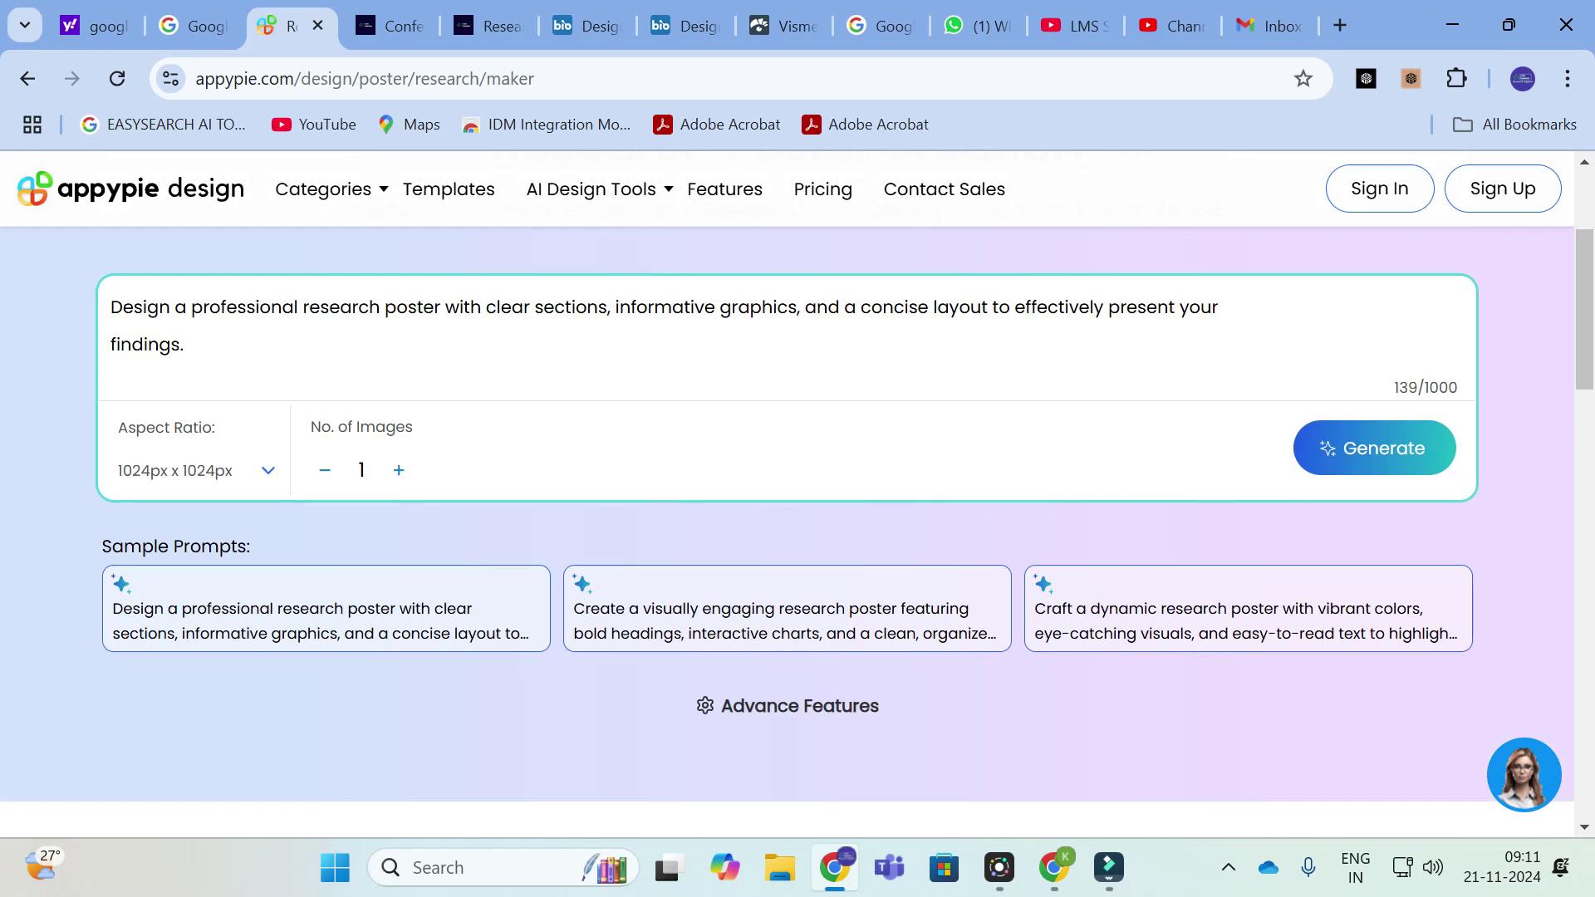
left_click(235, 346)
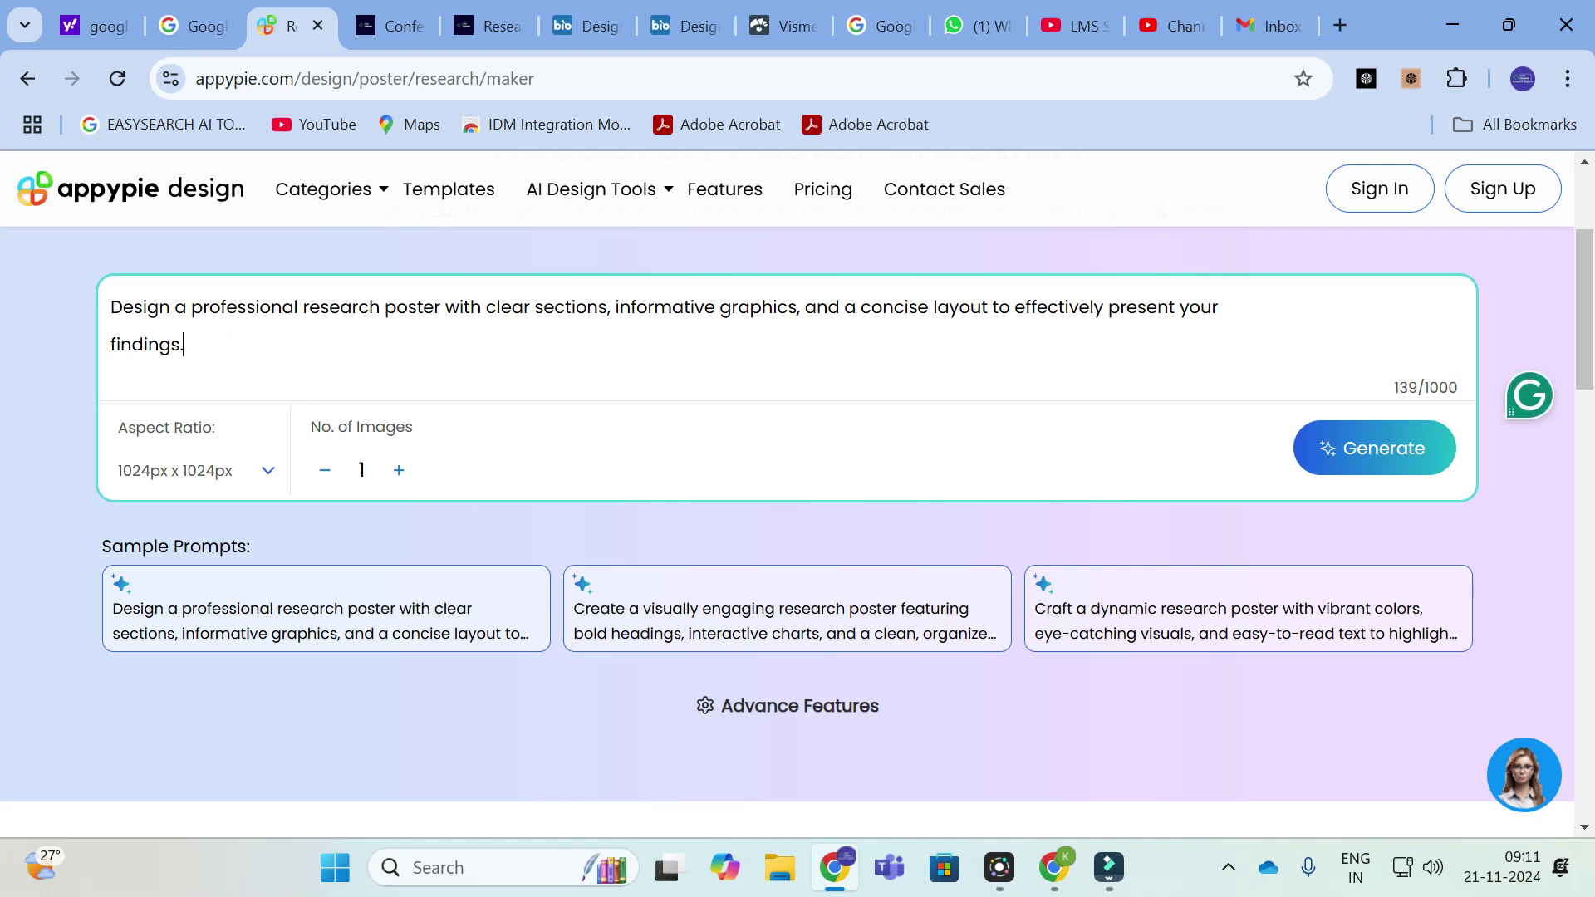
type("on the ti")
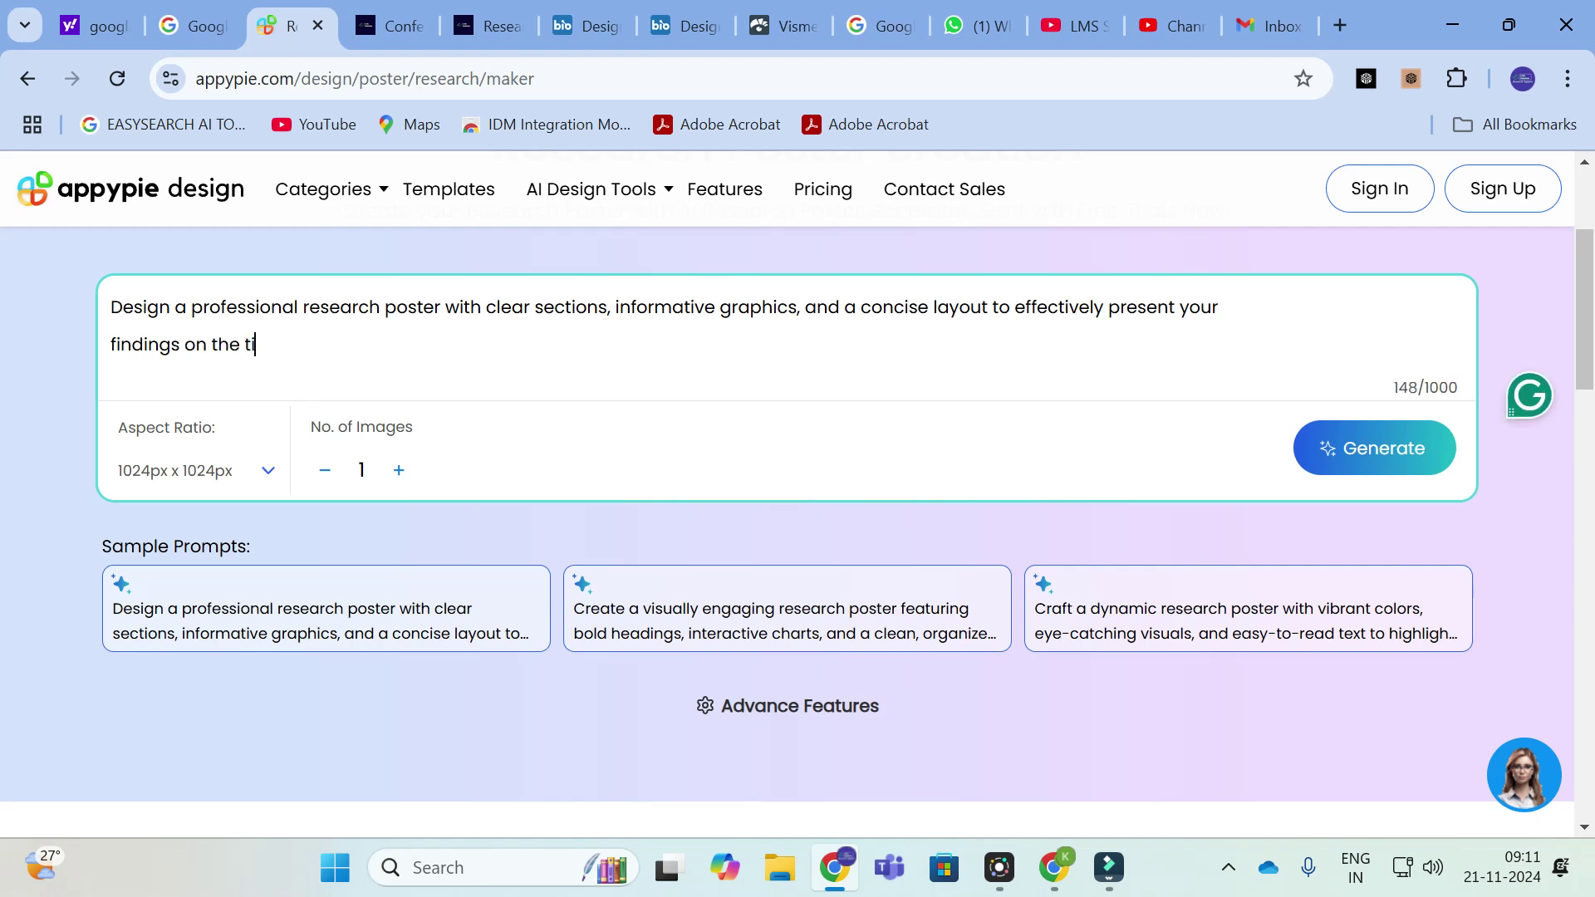
key("BackSpace")
type("opic")
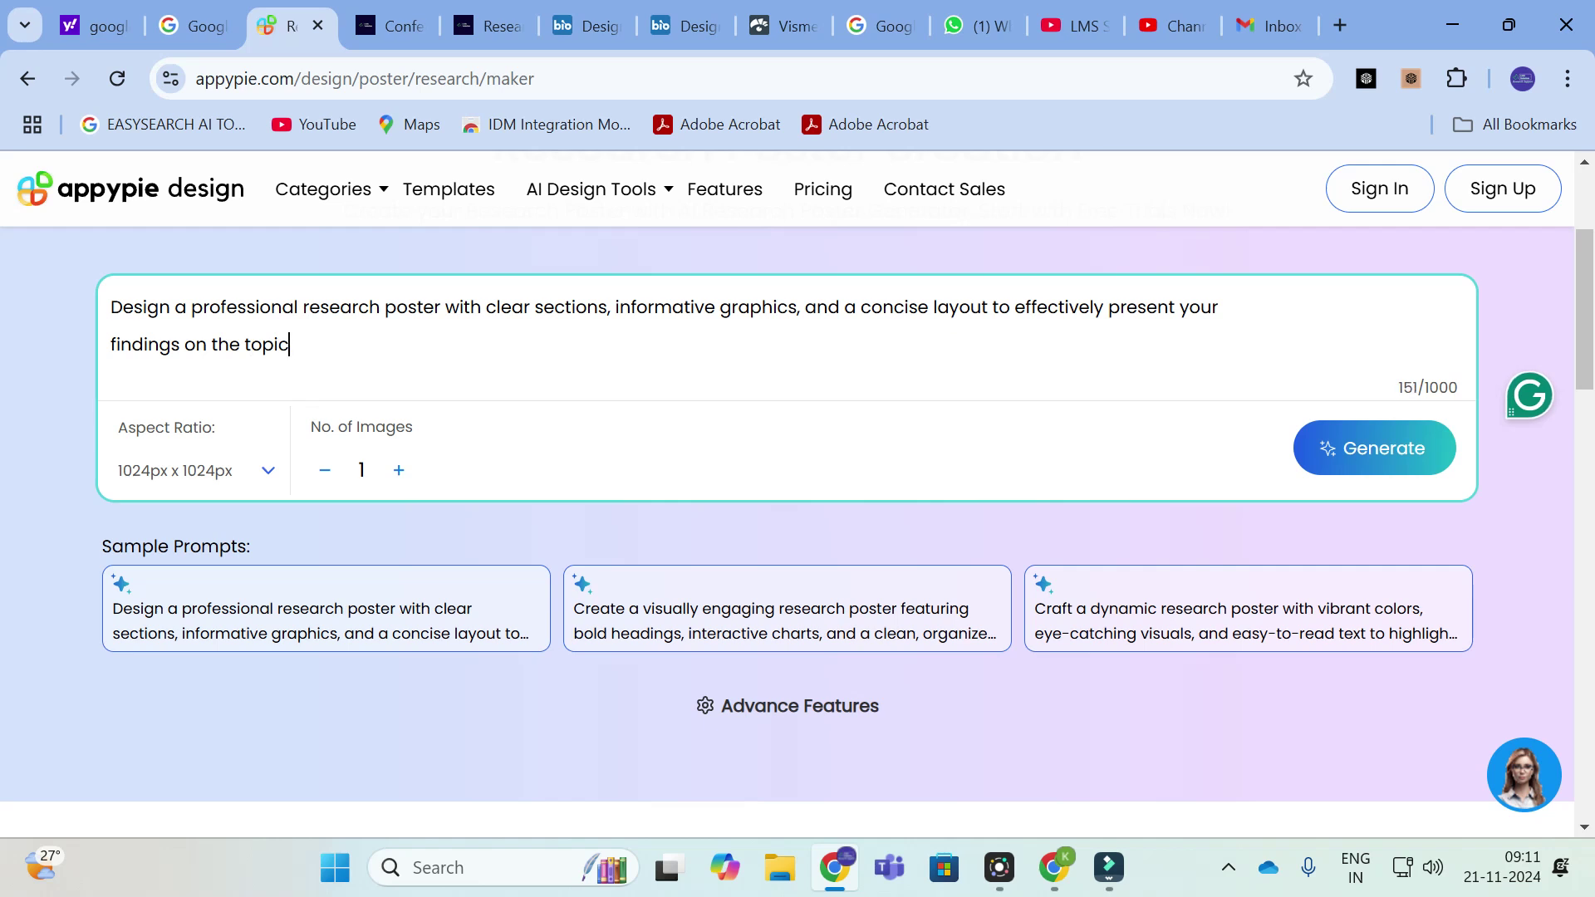
type(" iot based applications")
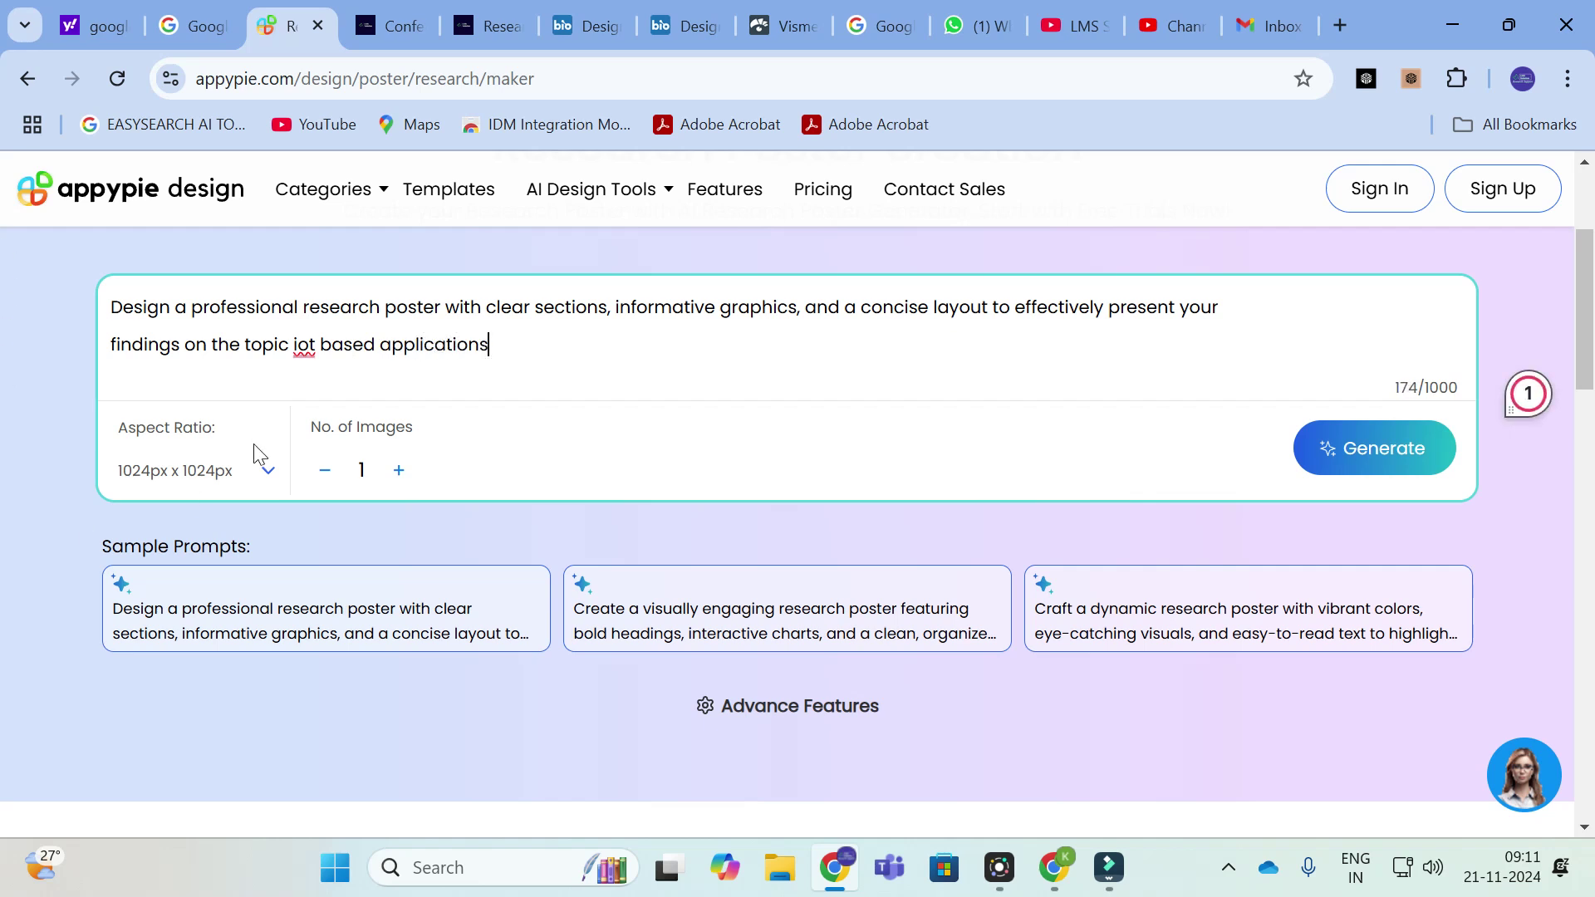
Step: Keep the square 1024px x 1024px size and raise the image count to 2
left_click(264, 472)
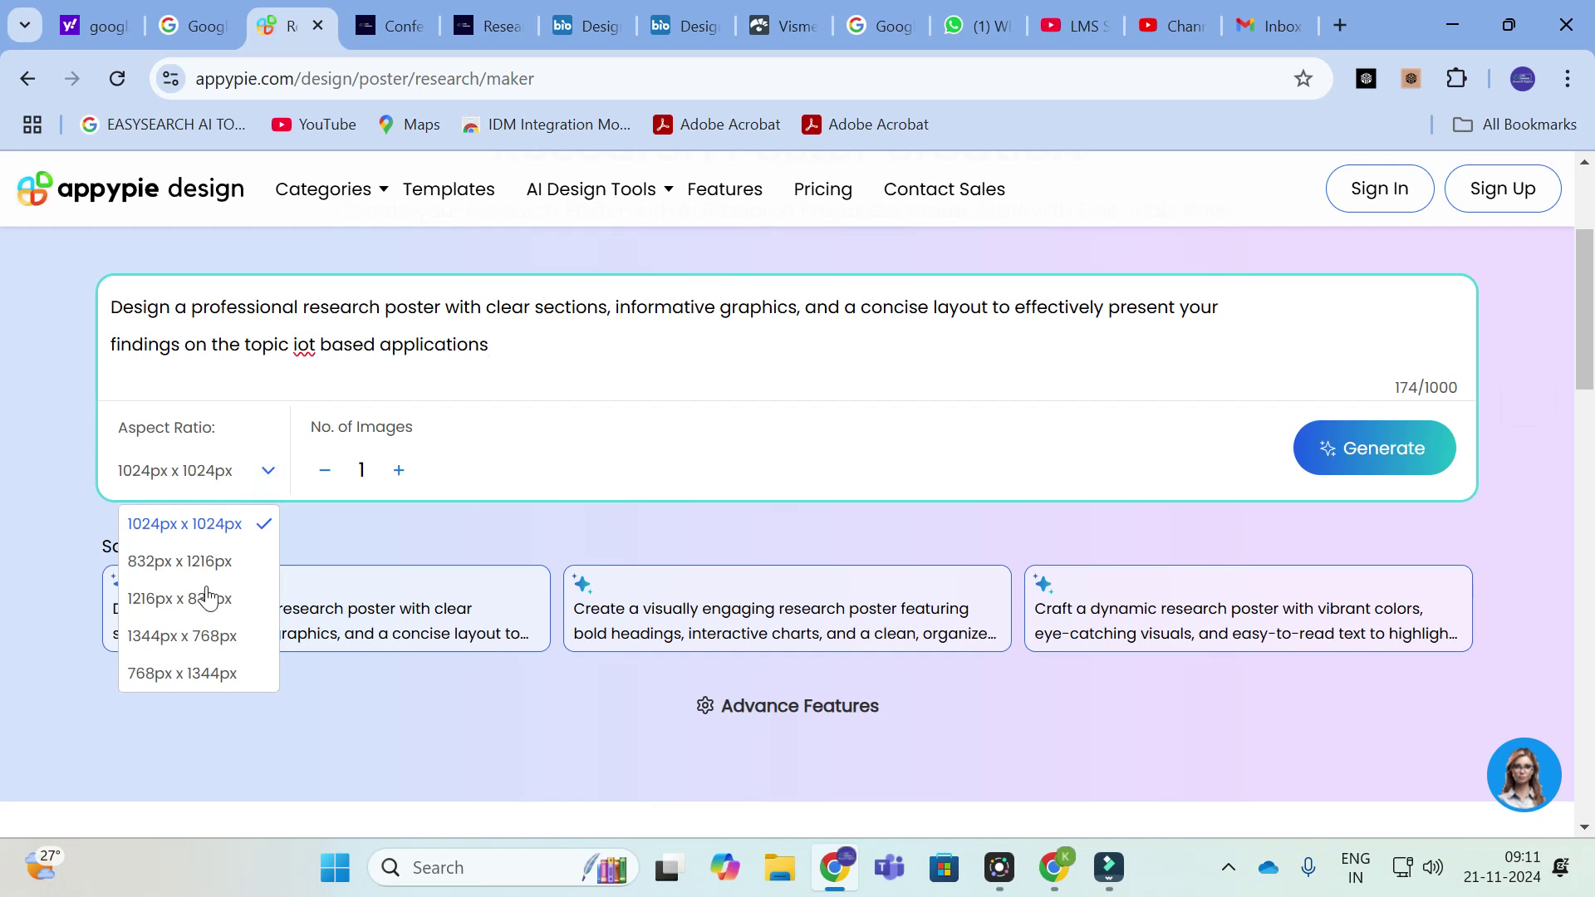
left_click(453, 463)
left_click(399, 471)
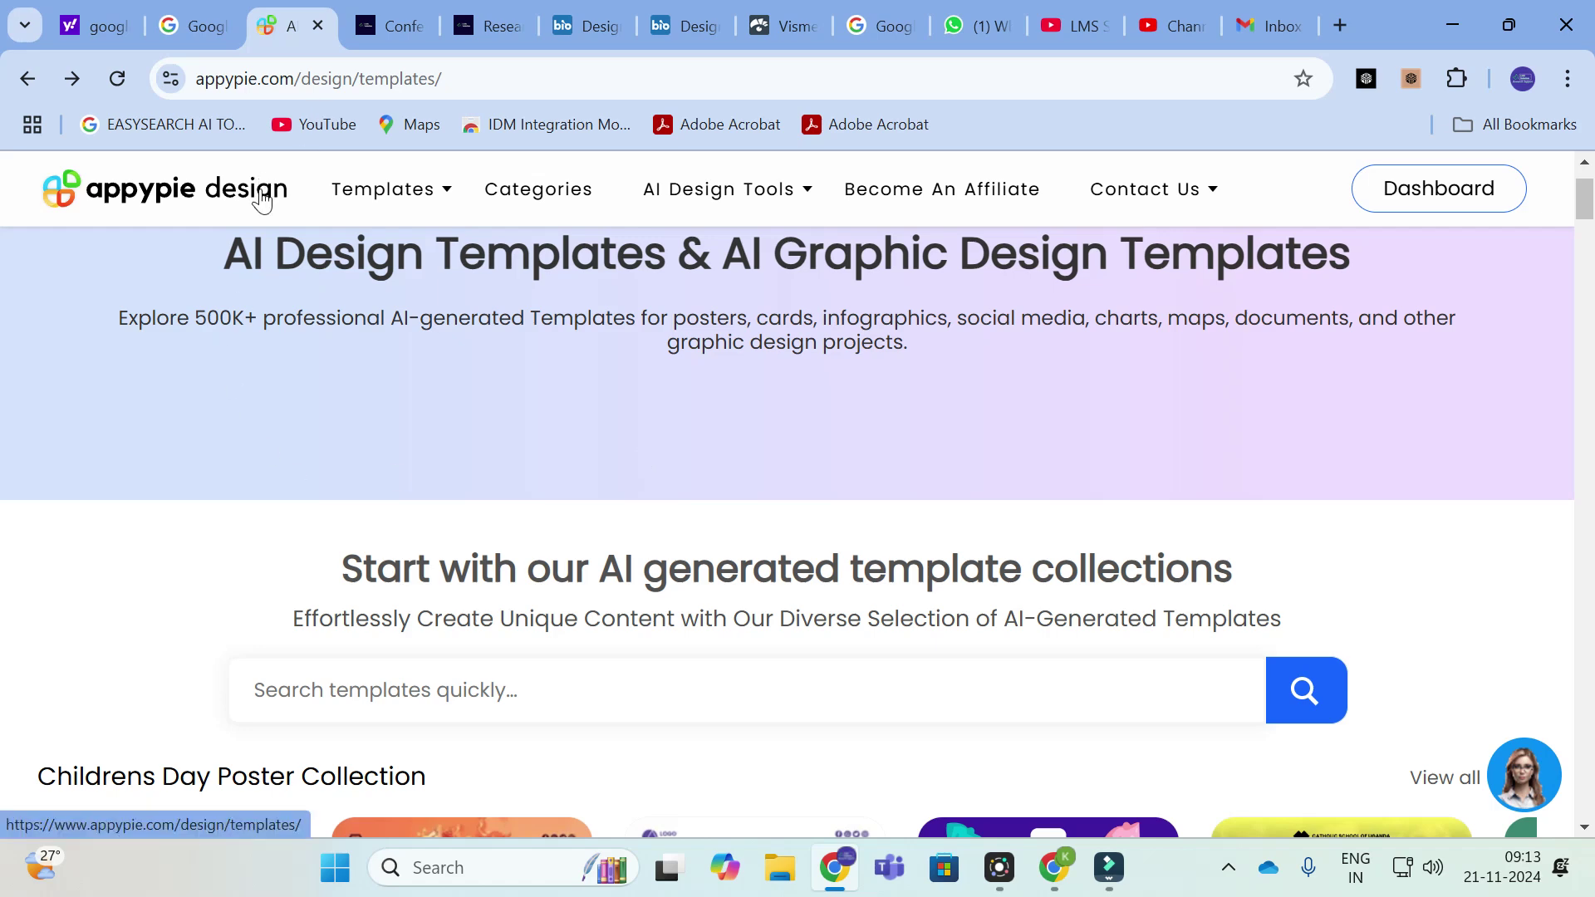
Step: Open Book Cover Templates from the Academic category of the Templates menu
mouse_move(390, 195)
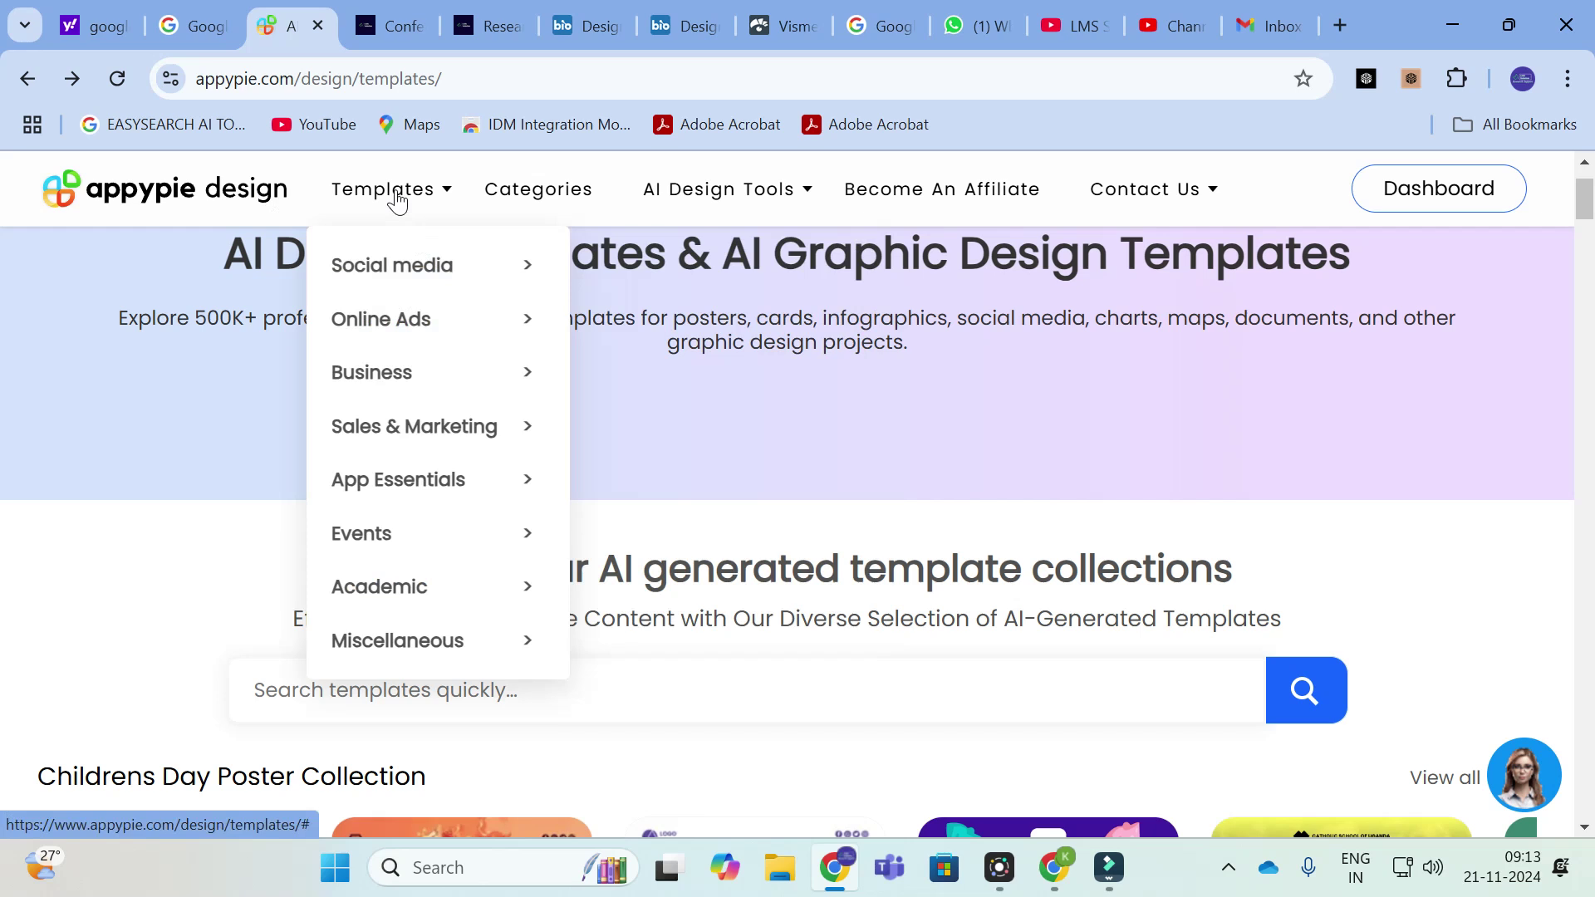
mouse_move(394, 295)
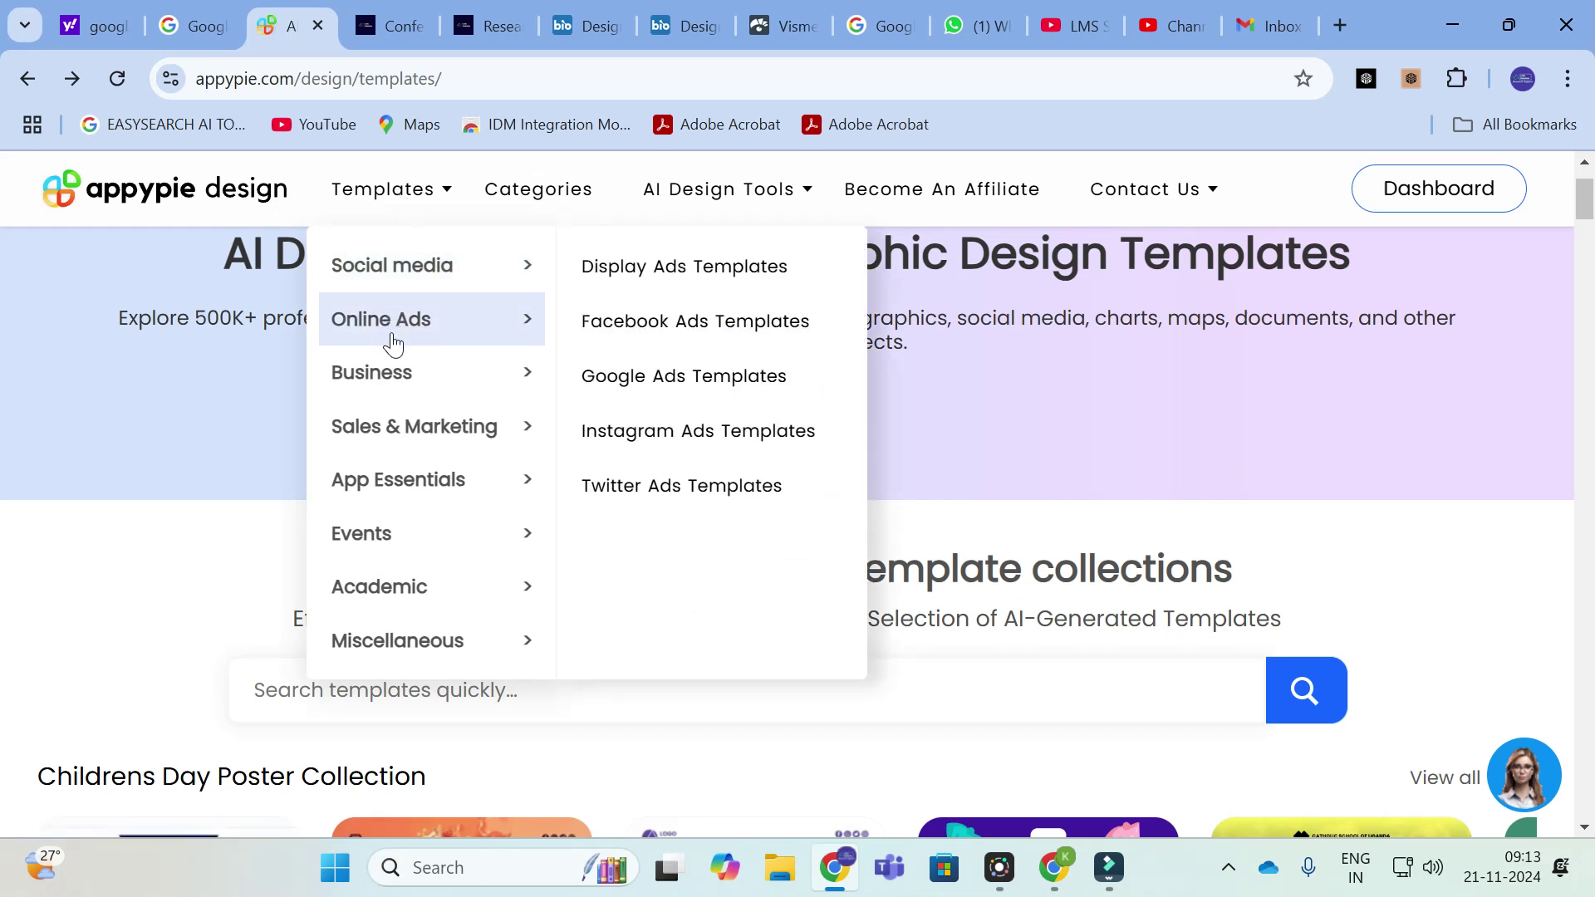
mouse_move(394, 369)
mouse_move(385, 474)
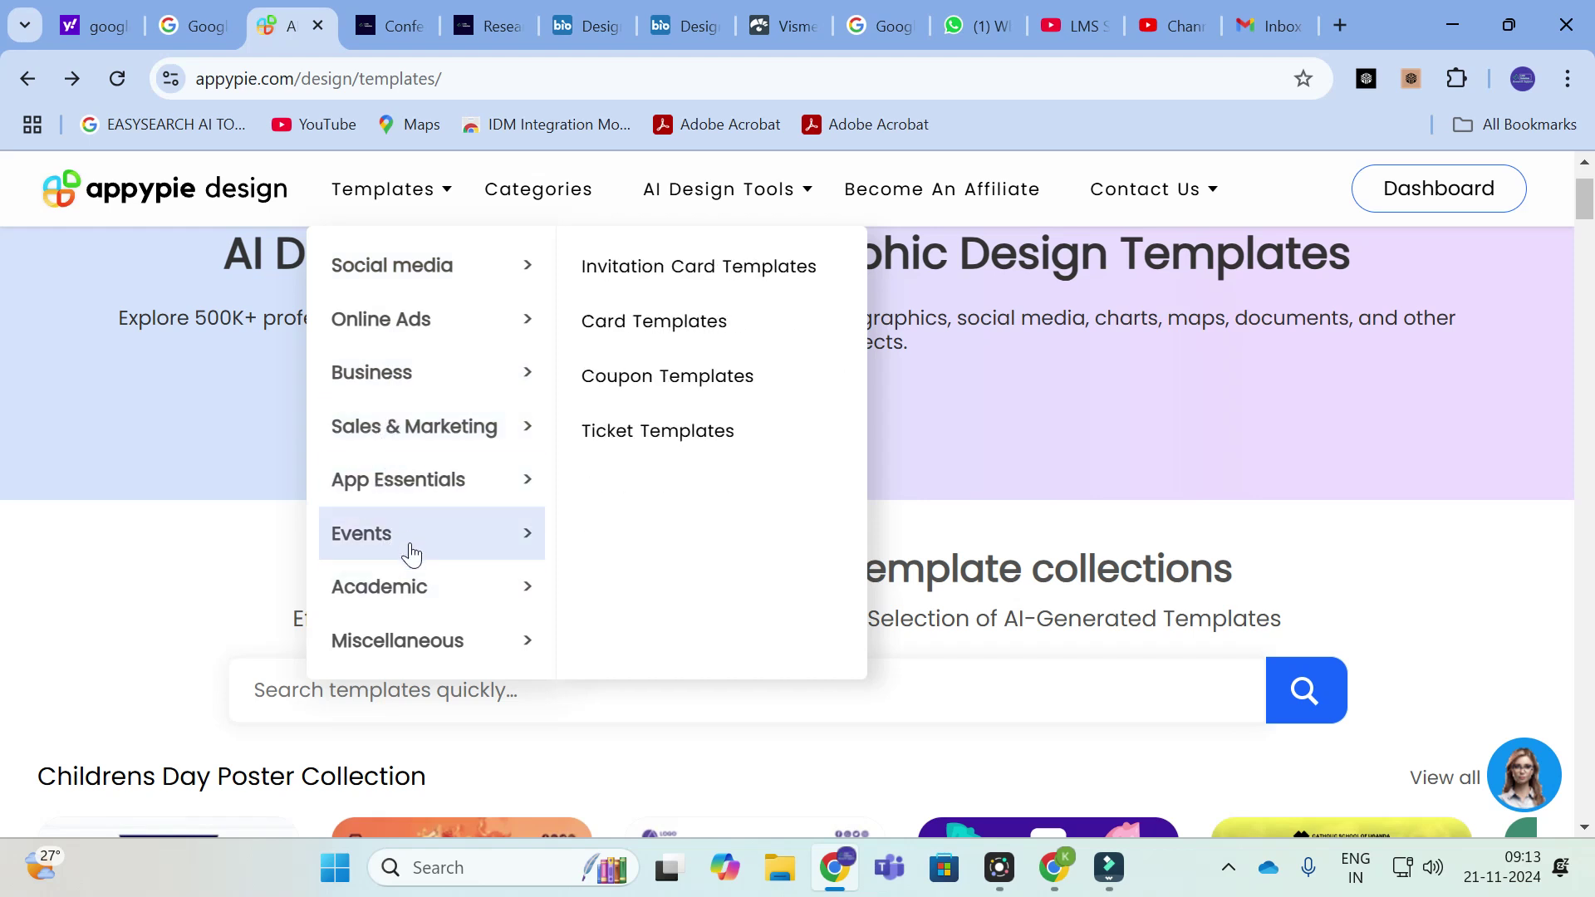
mouse_move(405, 613)
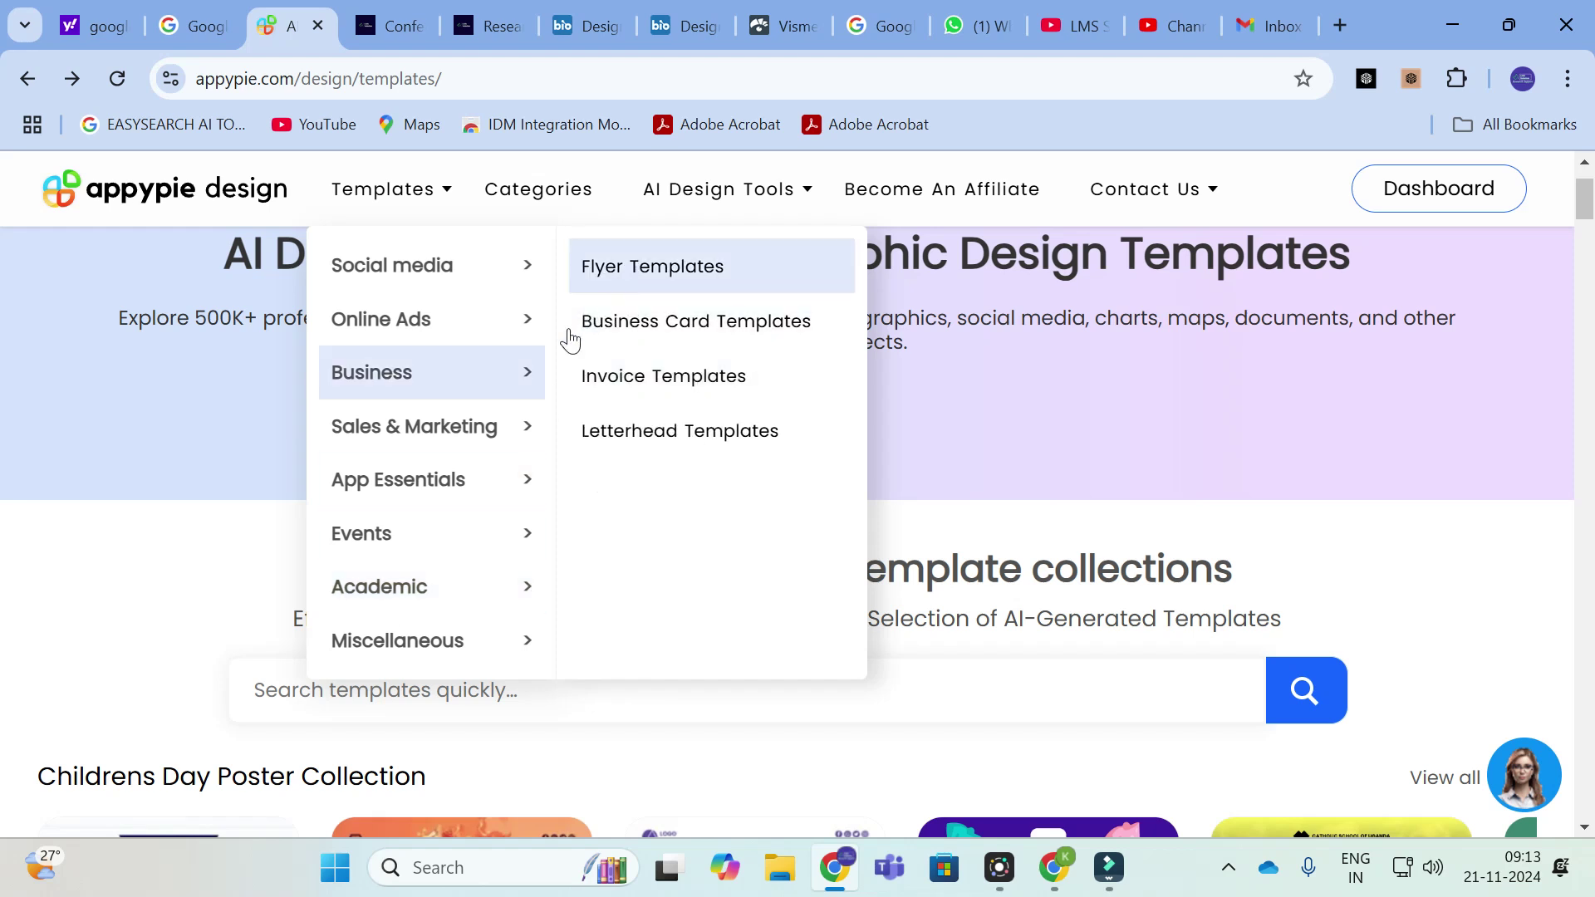
left_click(655, 263)
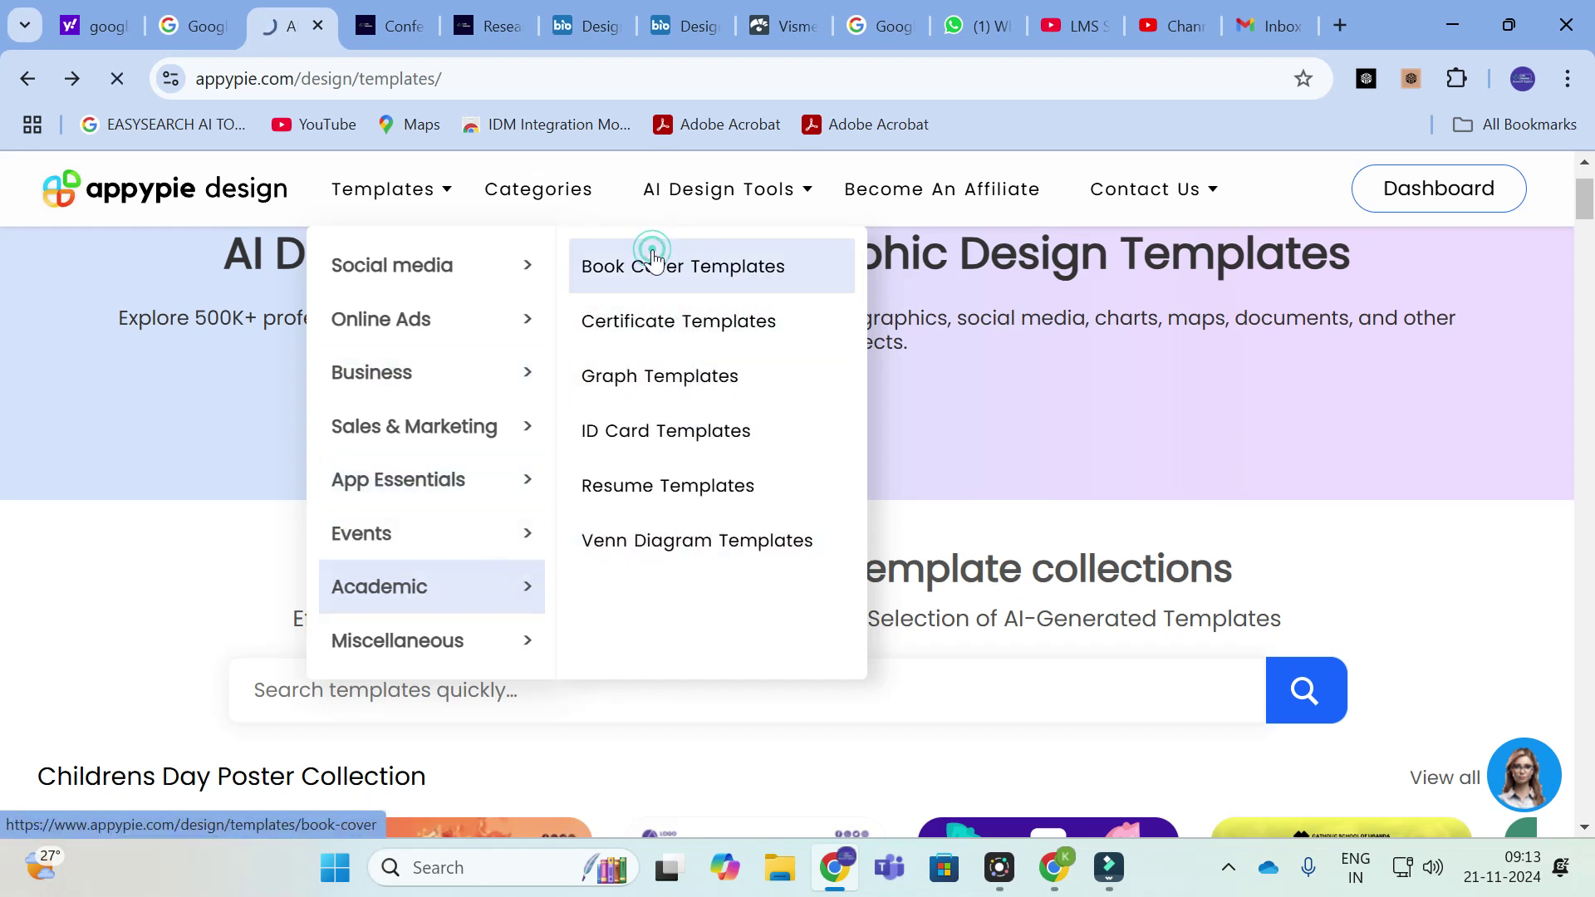
Step: Browse the Book Cover designs, open the AI Poster templates, then move to Visme
scroll(704, 293, "down", 8)
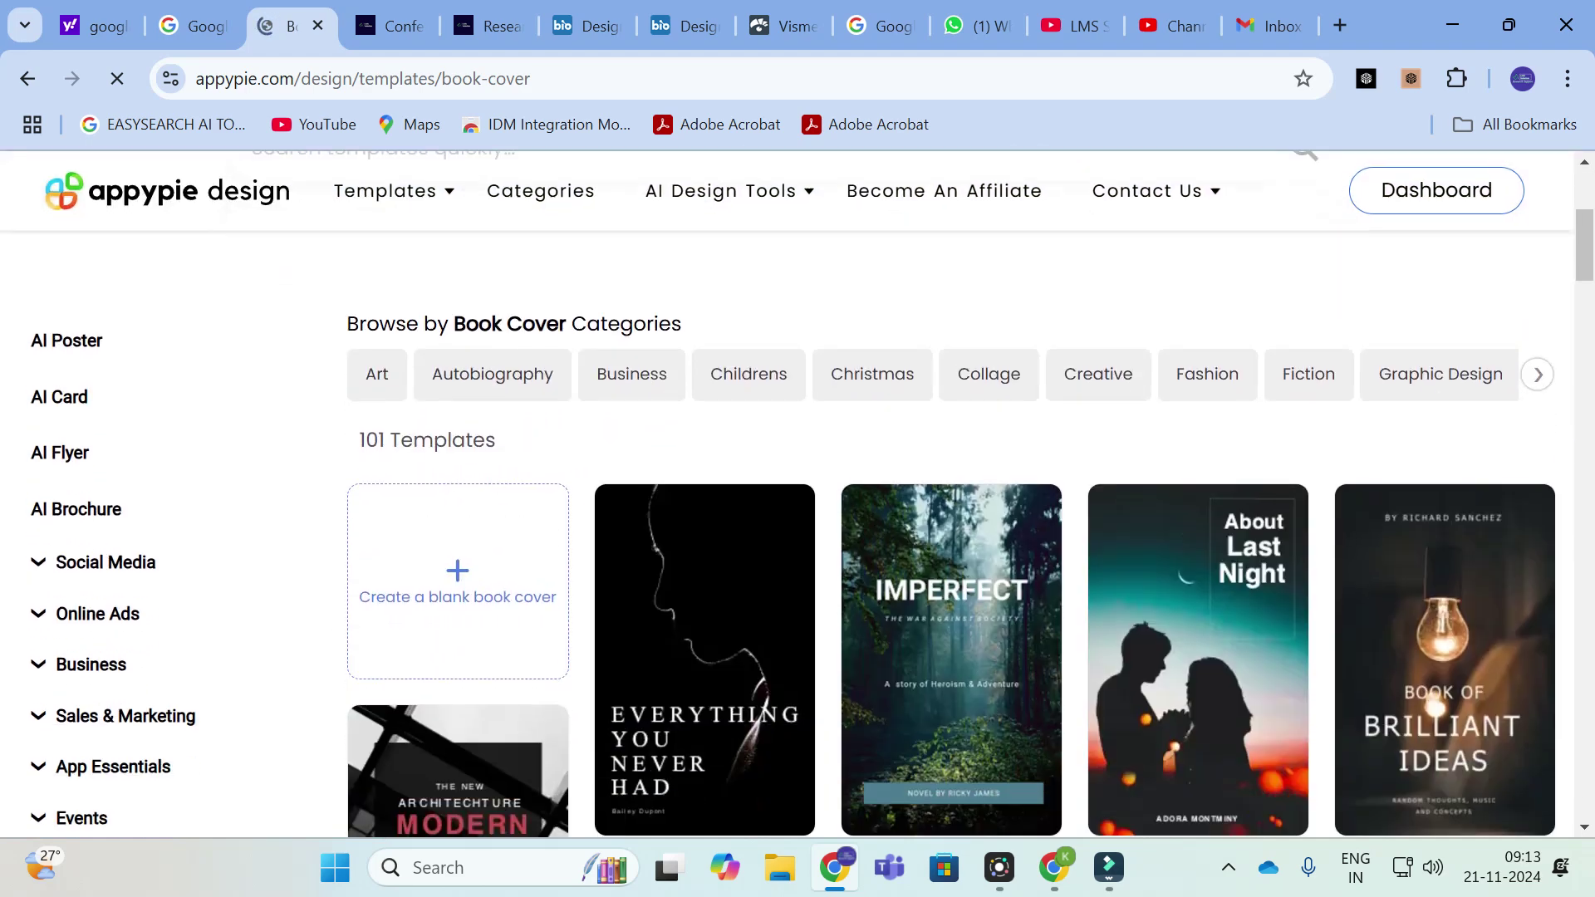
scroll(708, 304, "down", 3)
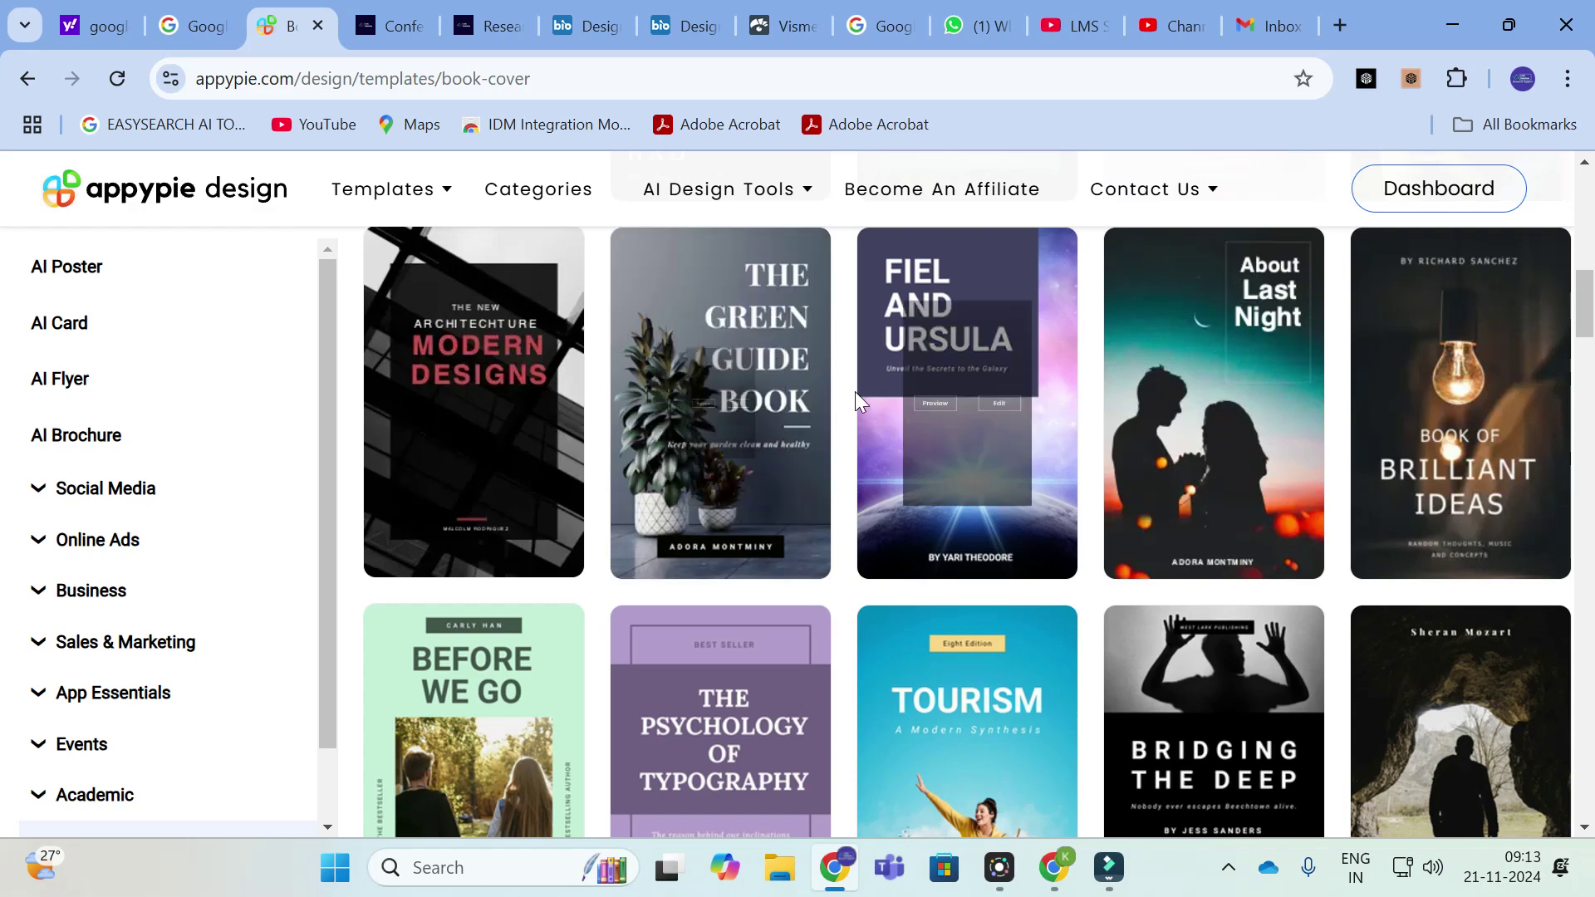
scroll(855, 392, "up", 12)
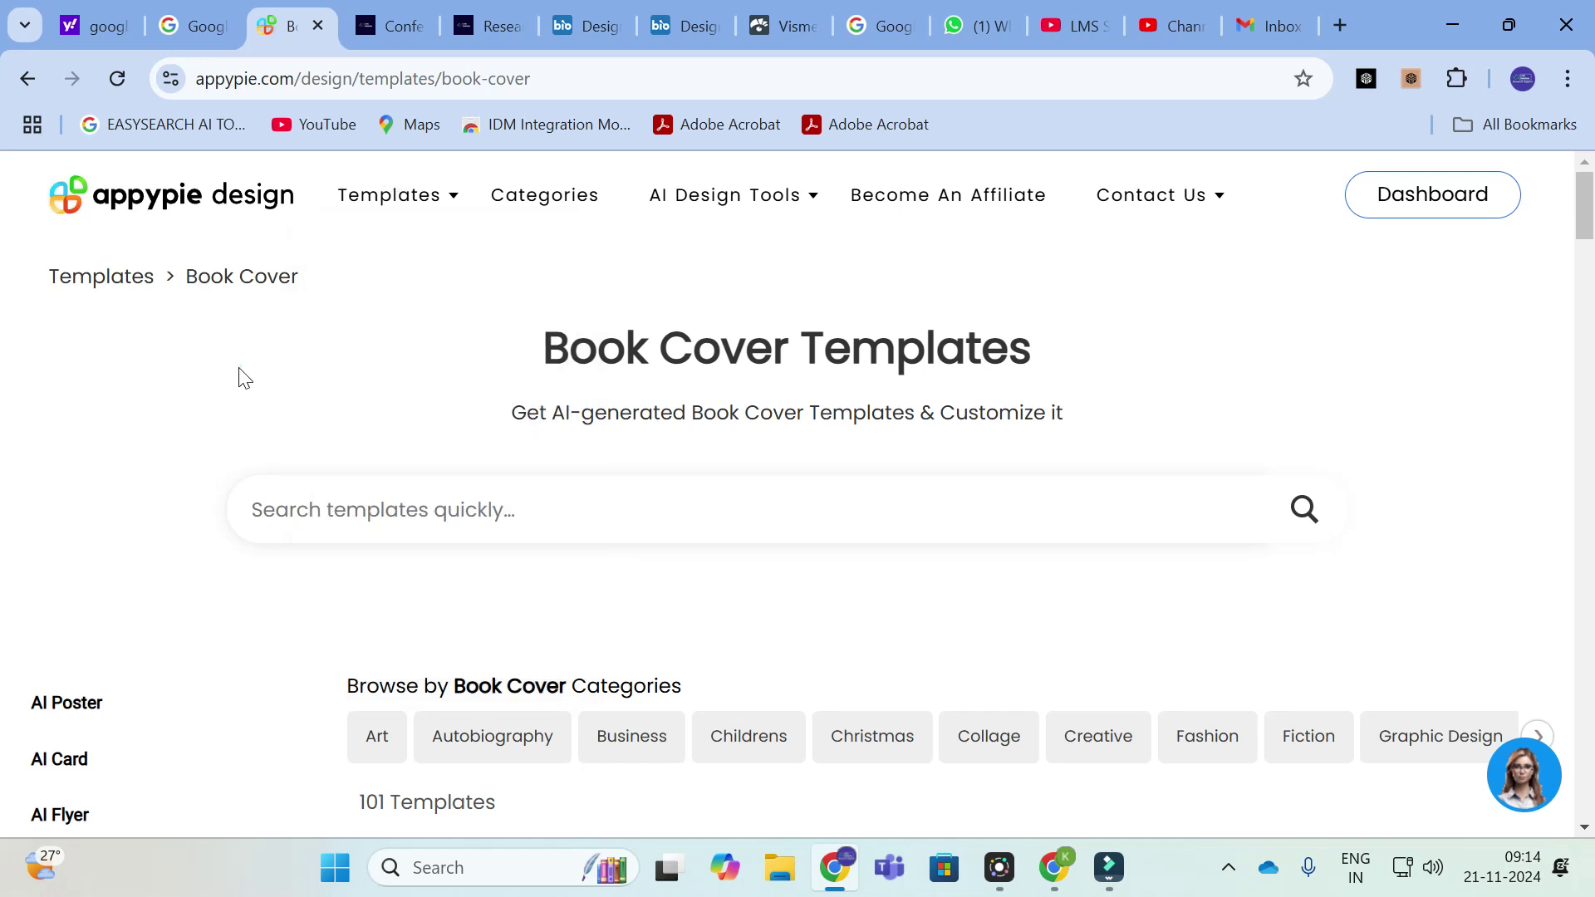
left_click(76, 703)
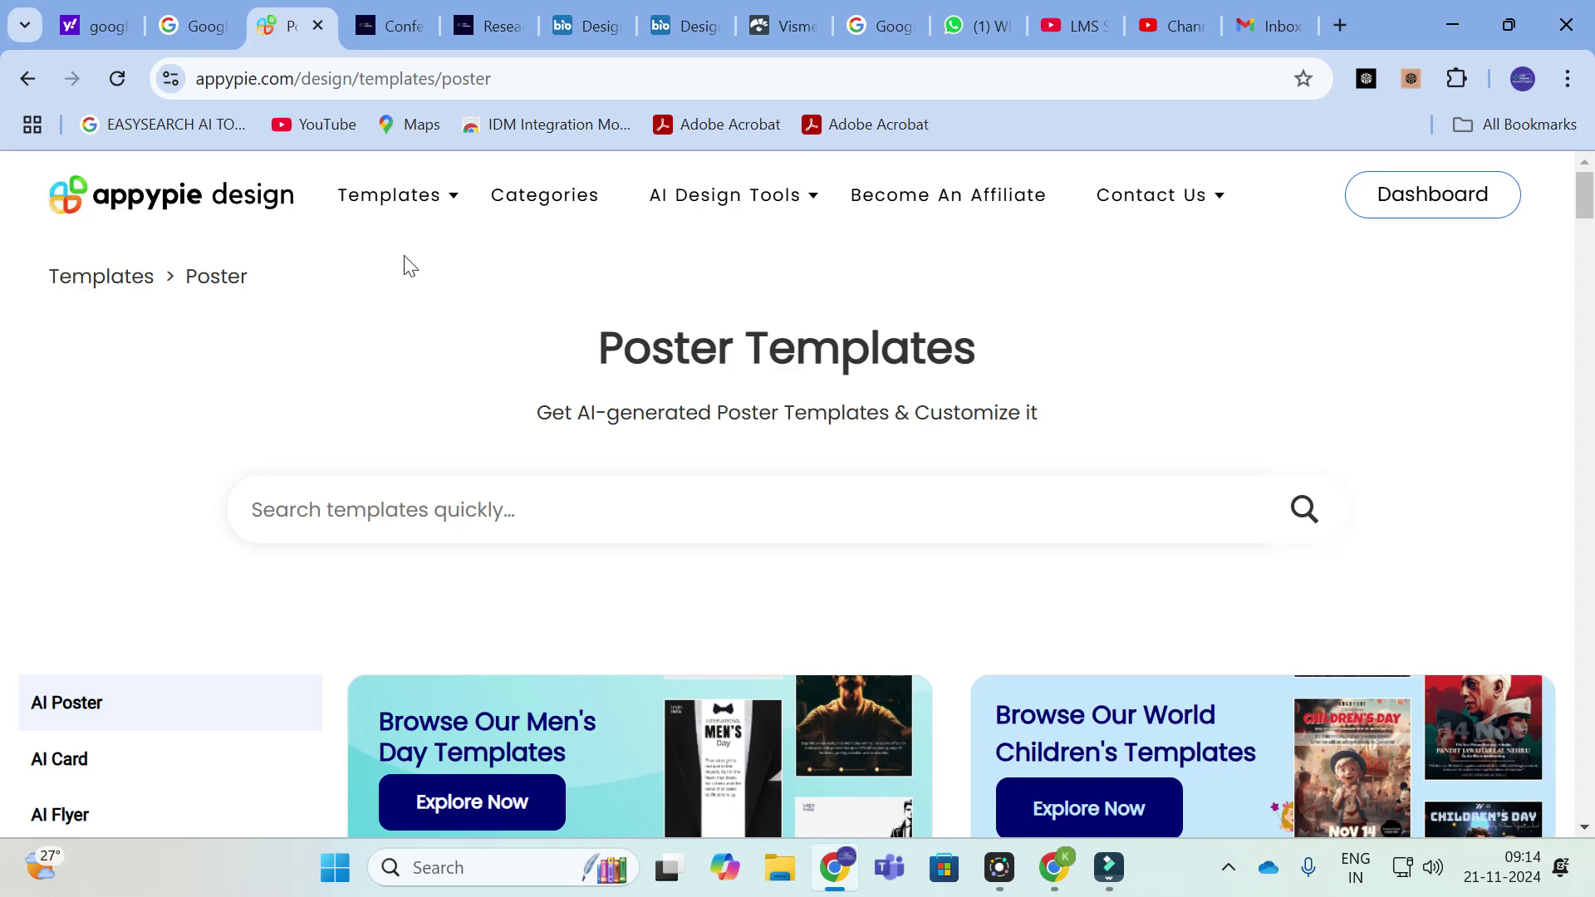
left_click(785, 10)
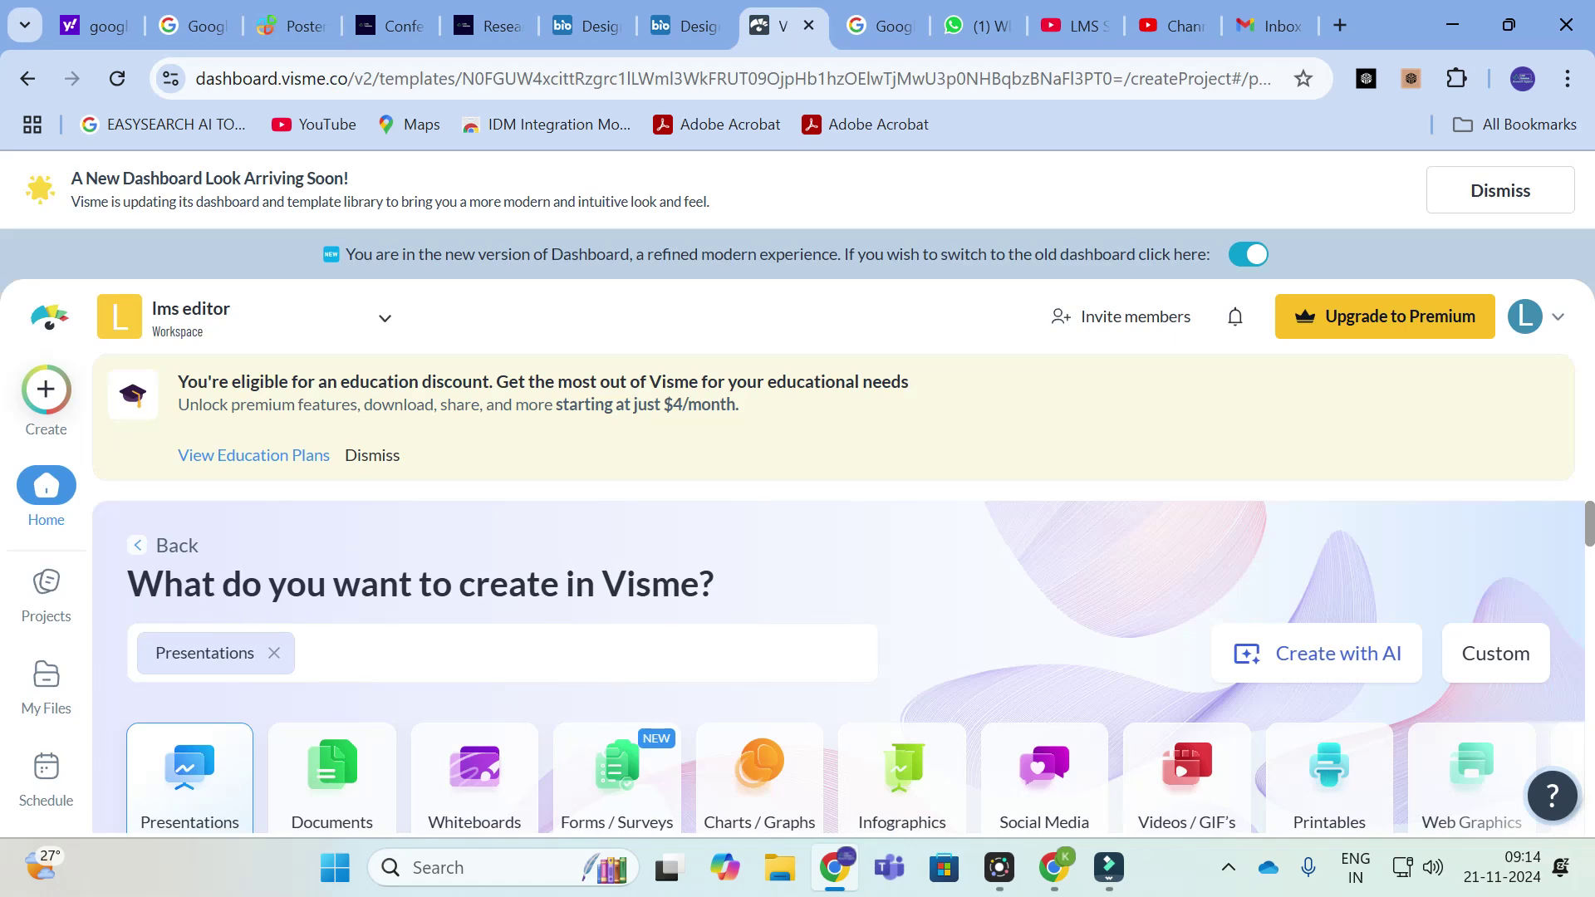
Step: Page Visme's project-type carousel forward and back to survey the available categories
scroll(930, 502, "down", 2)
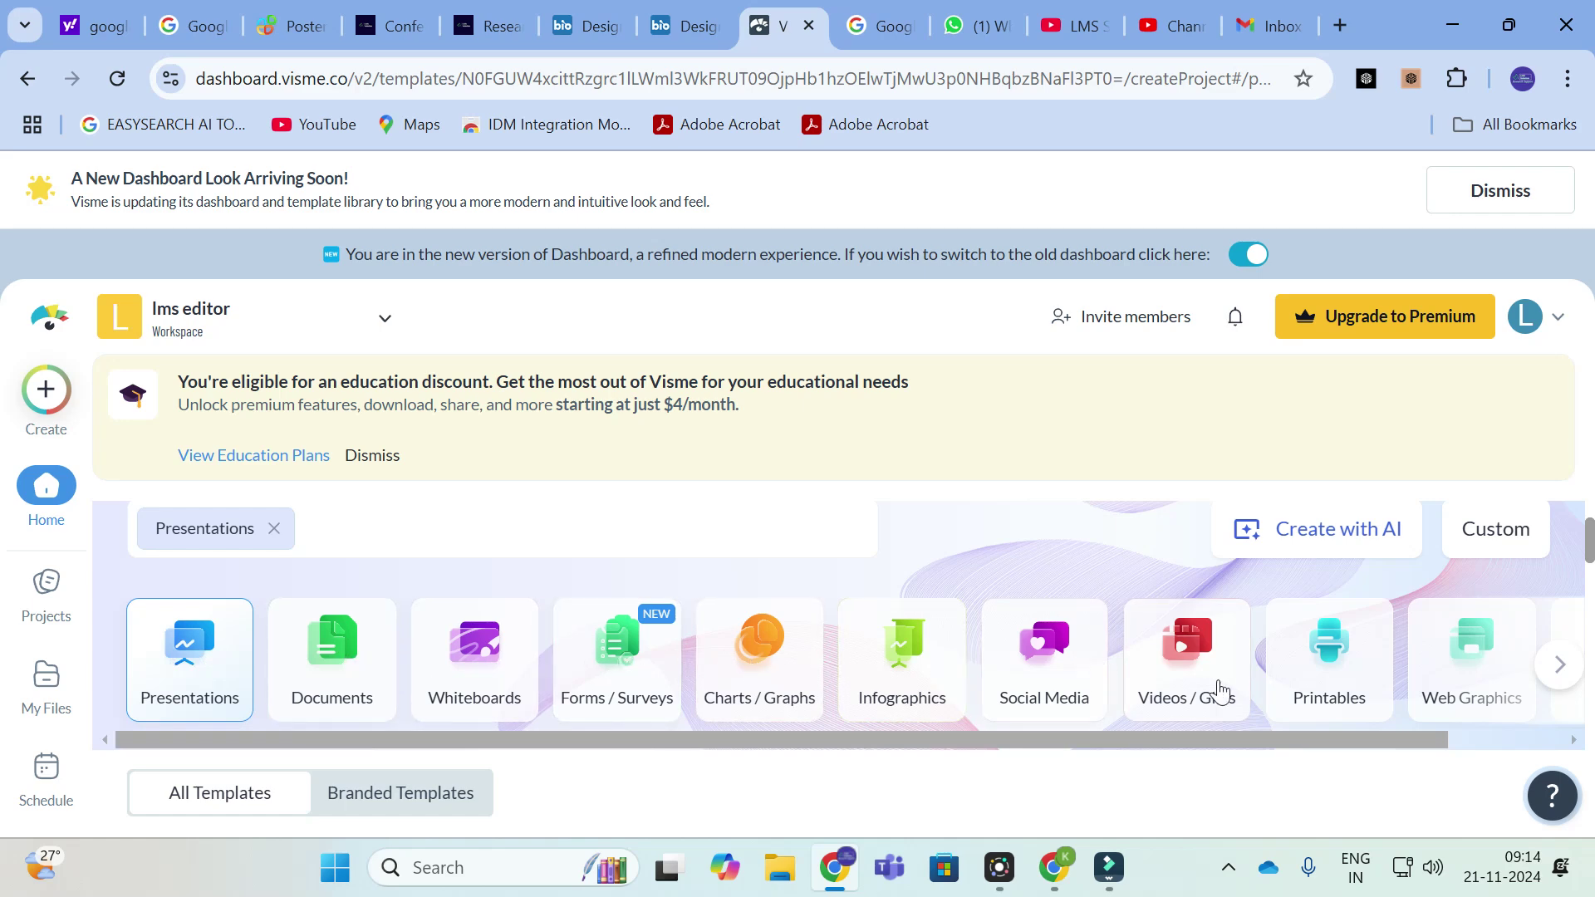
left_click(1559, 664)
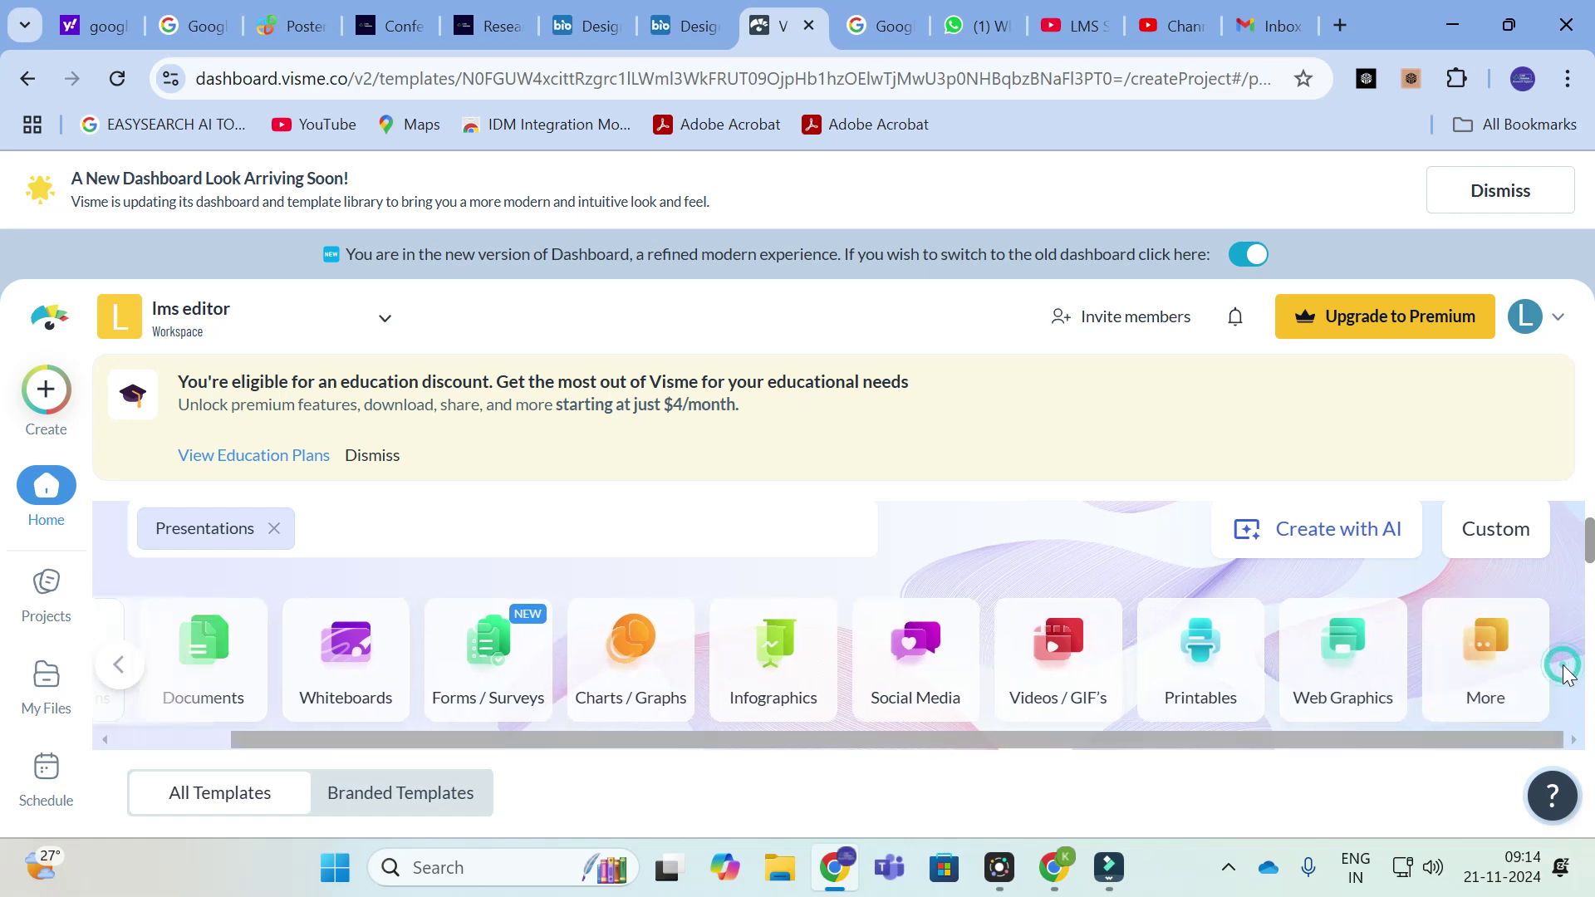
left_click(121, 666)
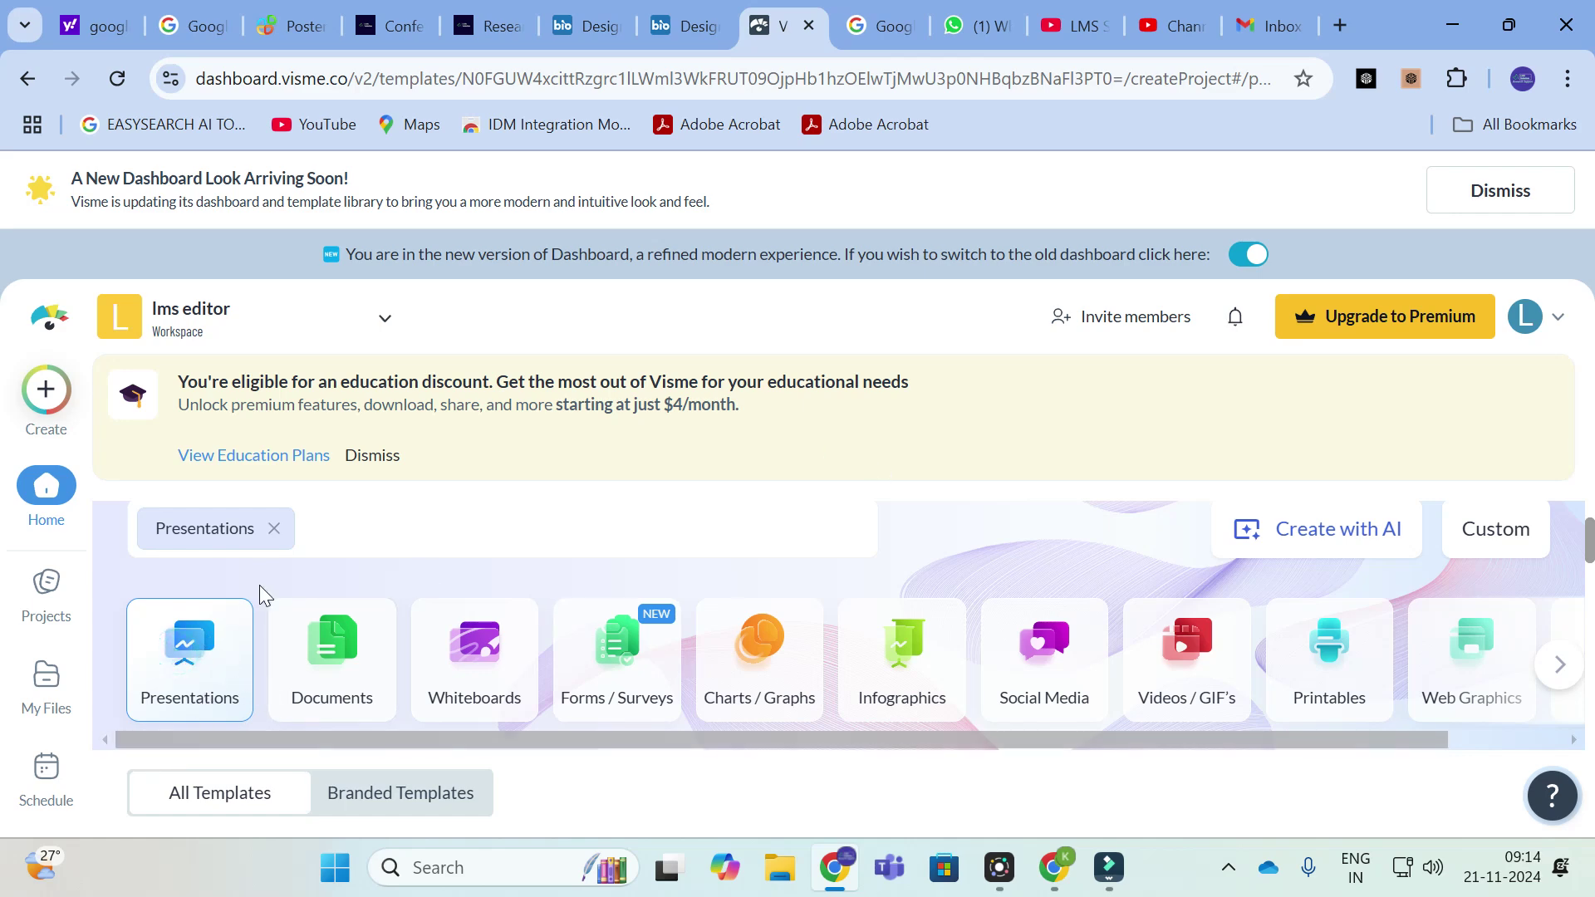
scroll(266, 602, "down", 5)
scroll(273, 609, "up", 4)
scroll(804, 586, "down", 3)
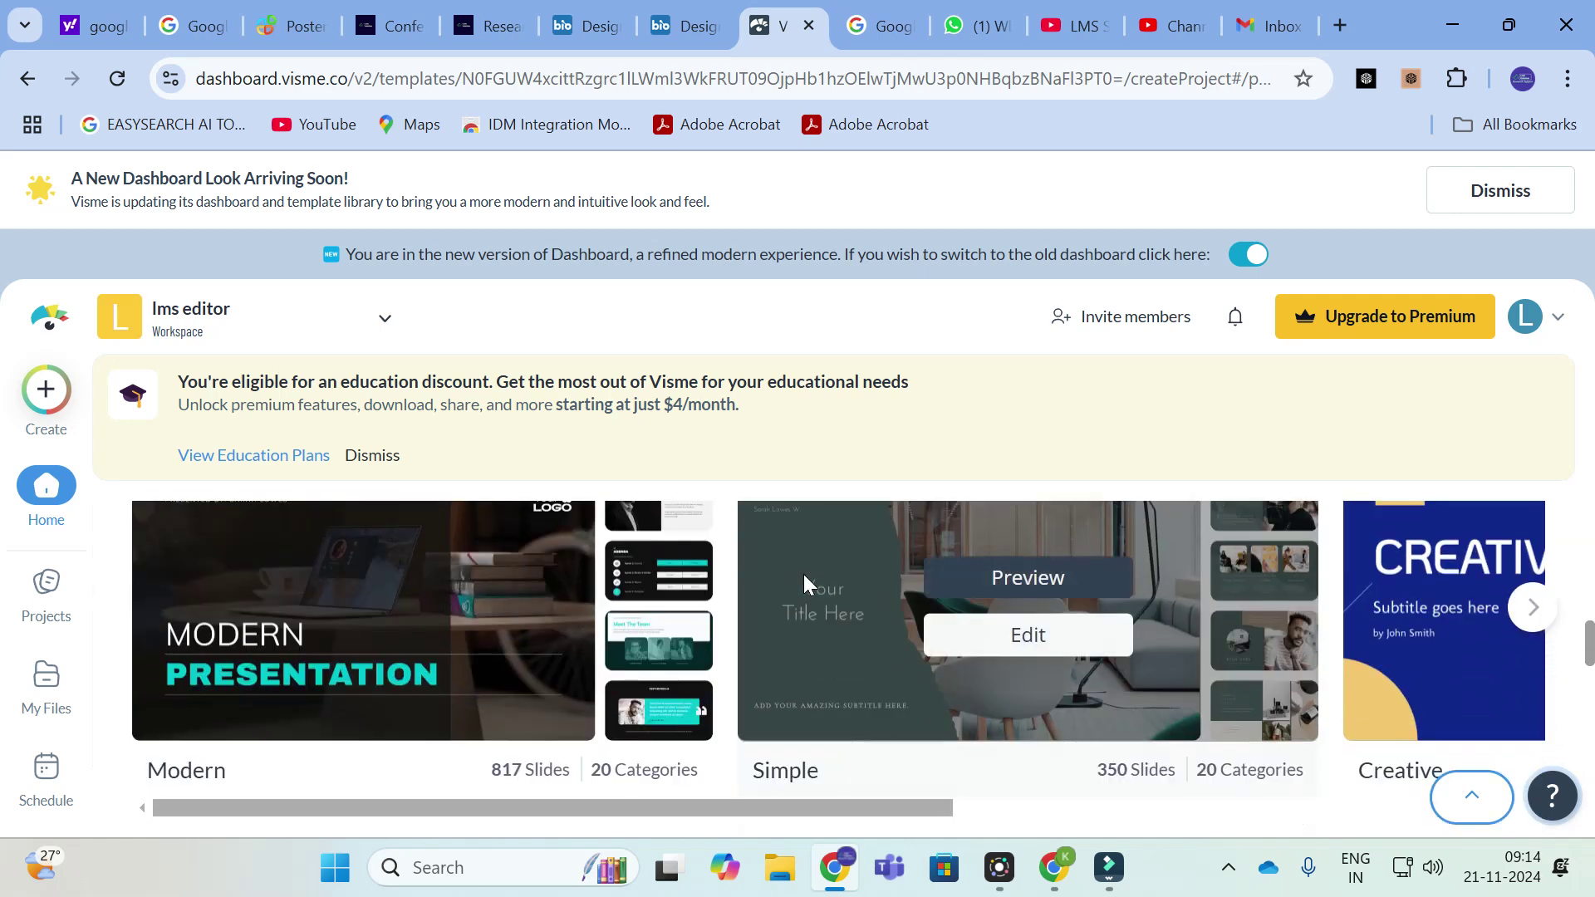
scroll(804, 575, "down", 5)
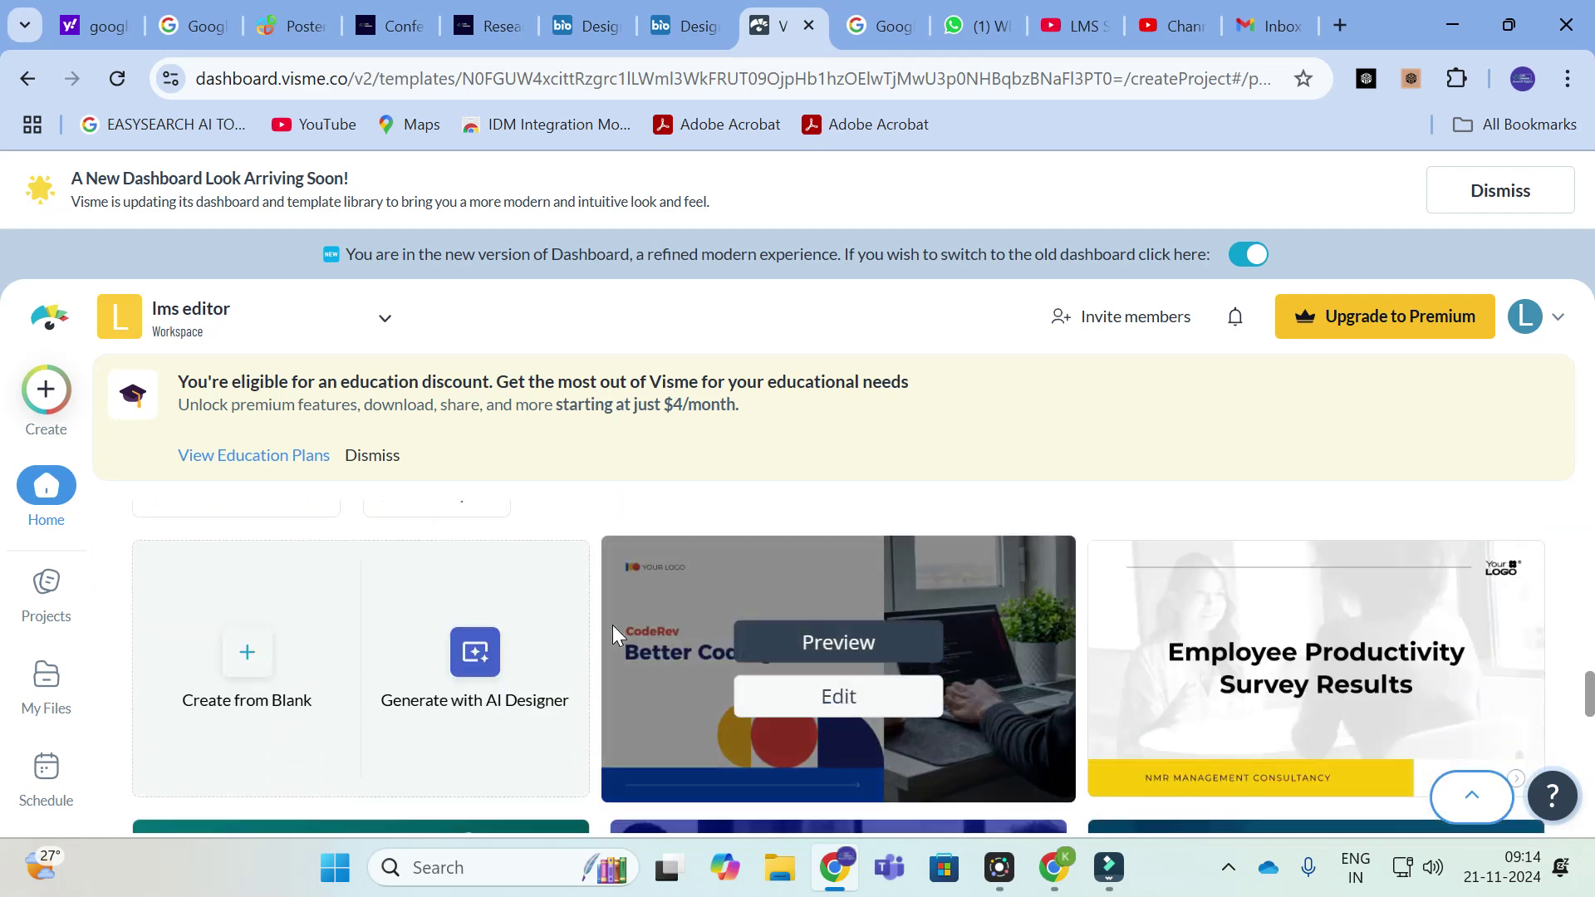
scroll(745, 597, "down", 1)
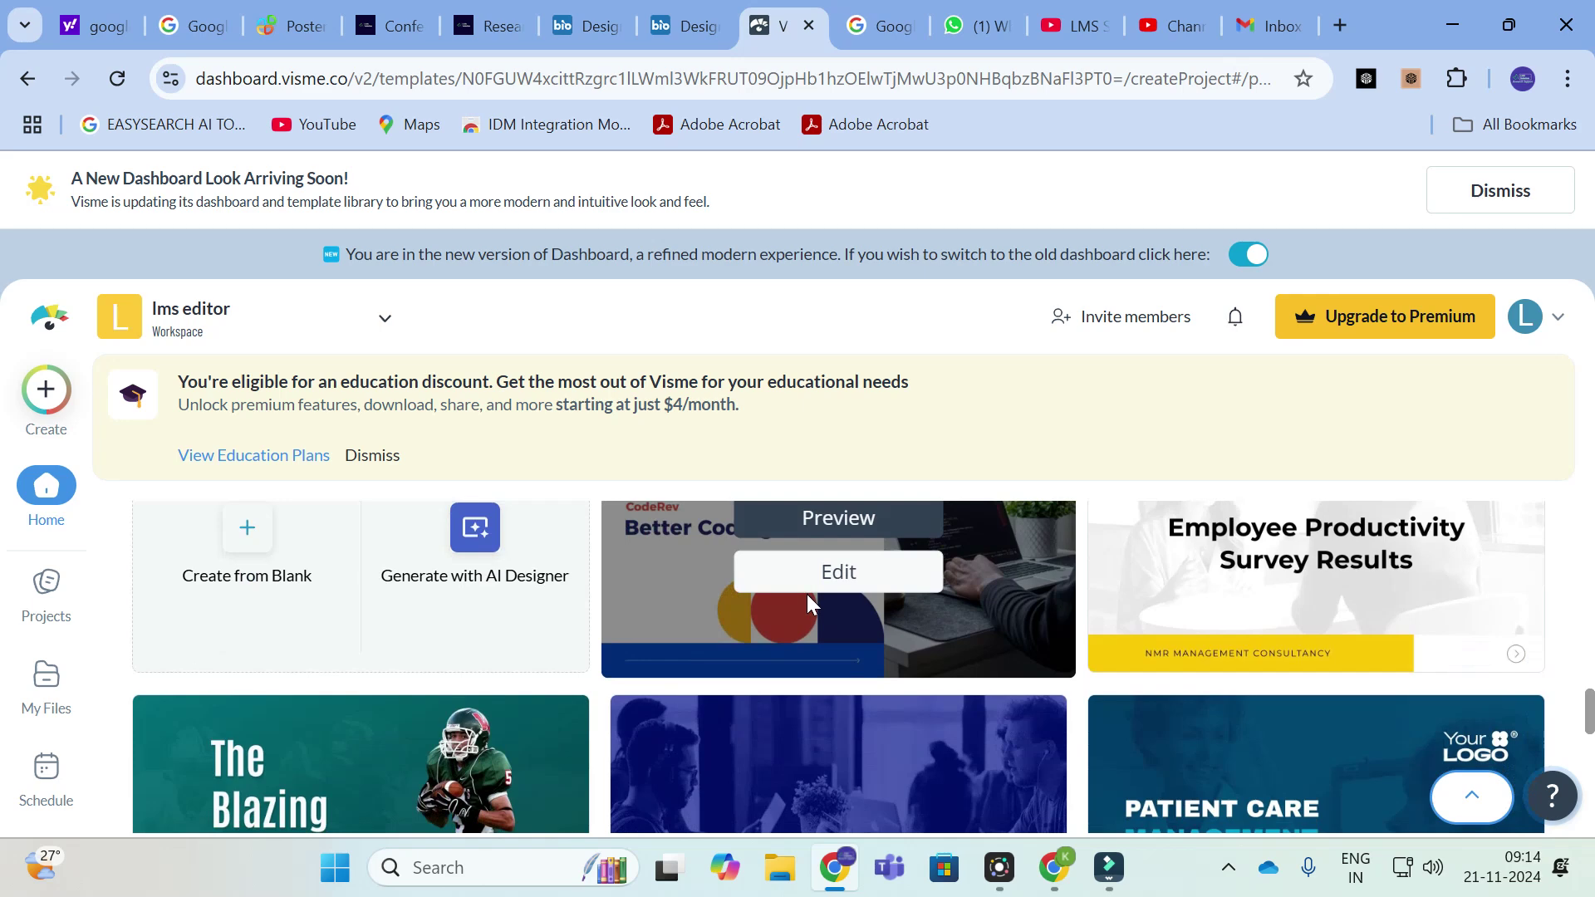
scroll(831, 603, "up", 1)
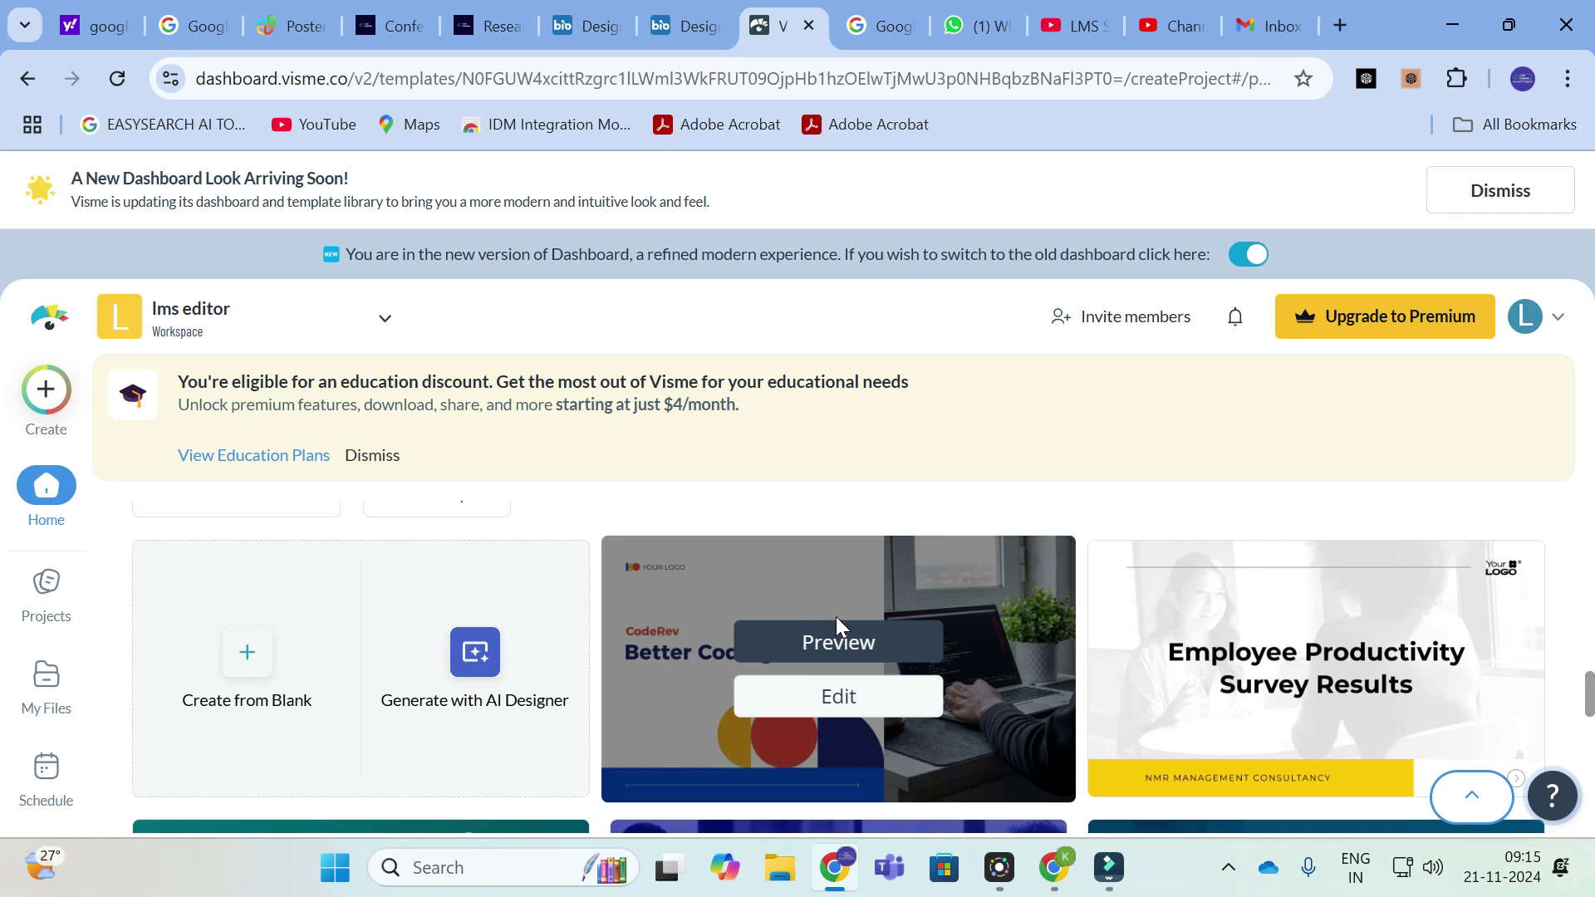
scroll(835, 616, "up", 10)
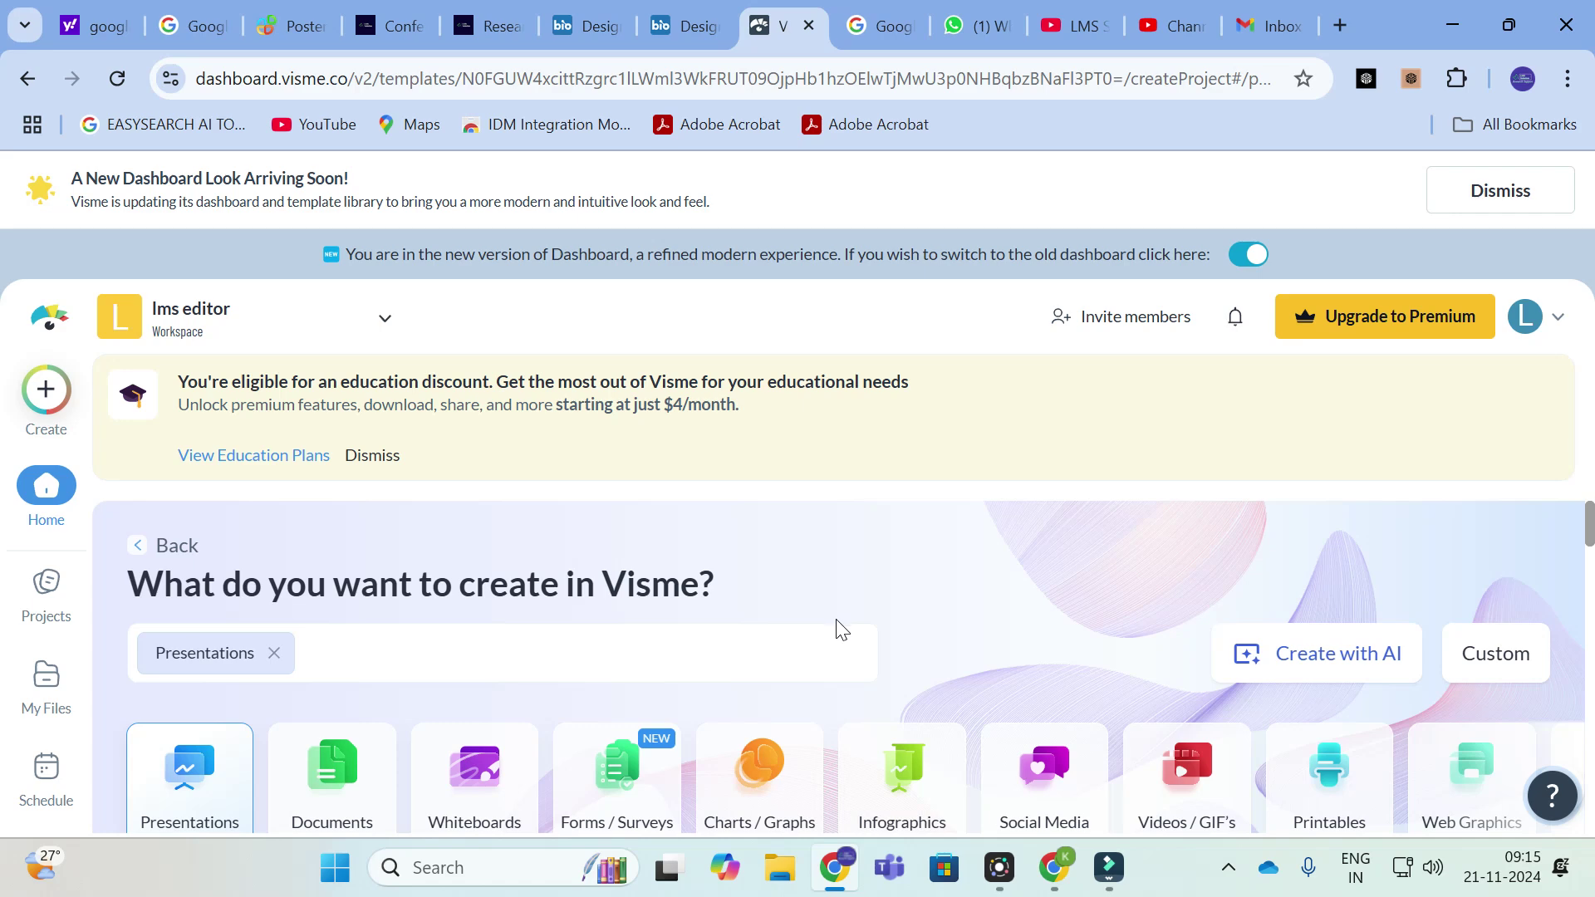
scroll(861, 524, "down", 3)
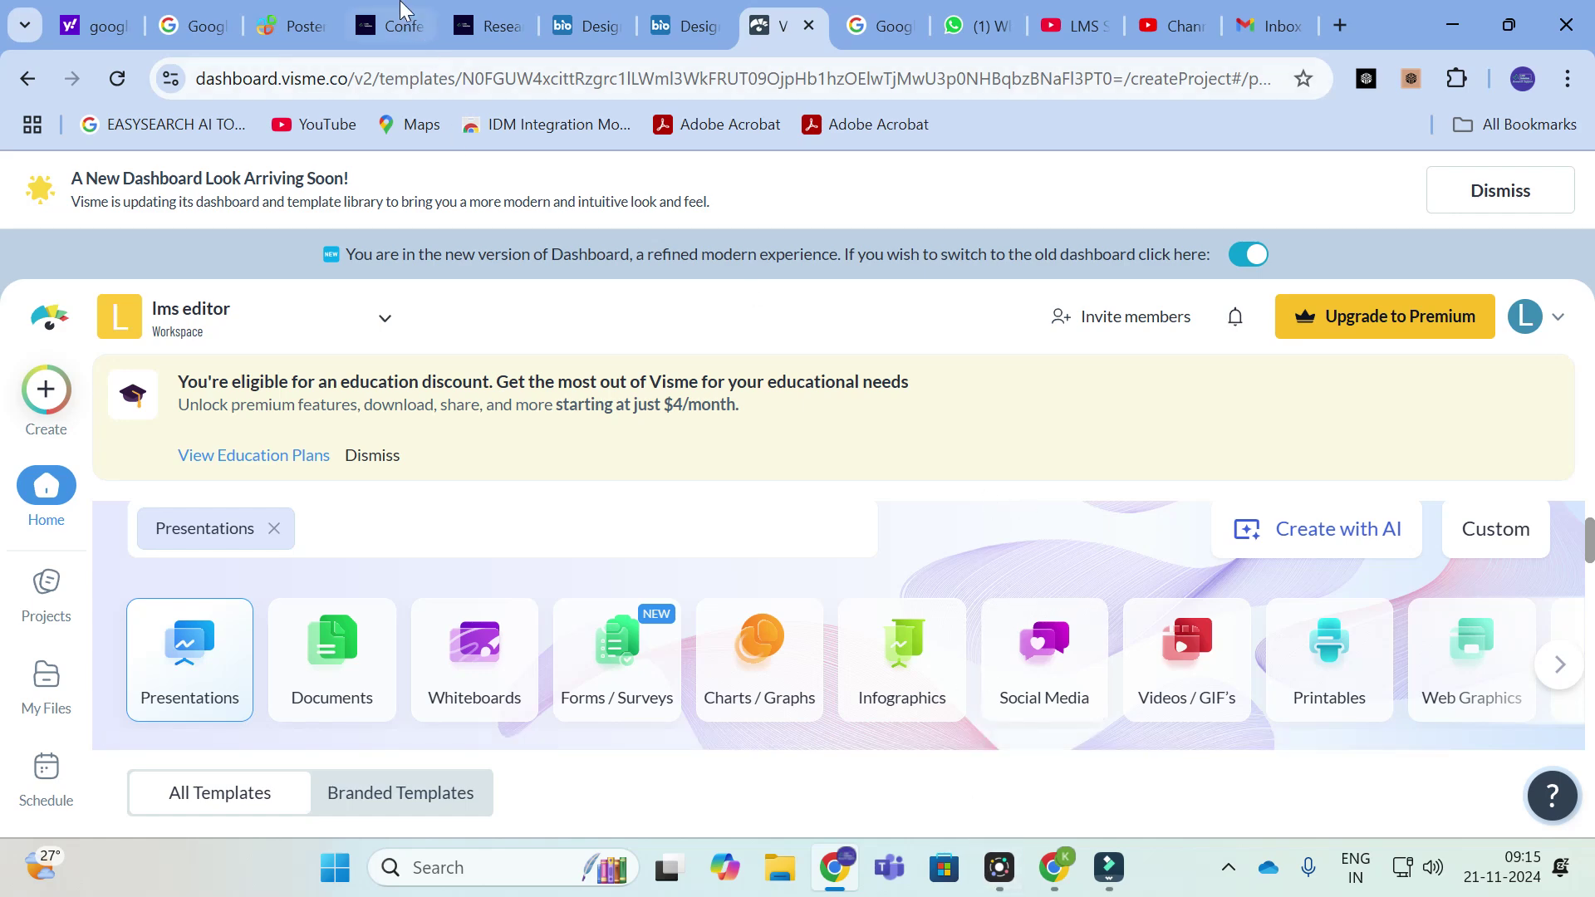
left_click(399, 27)
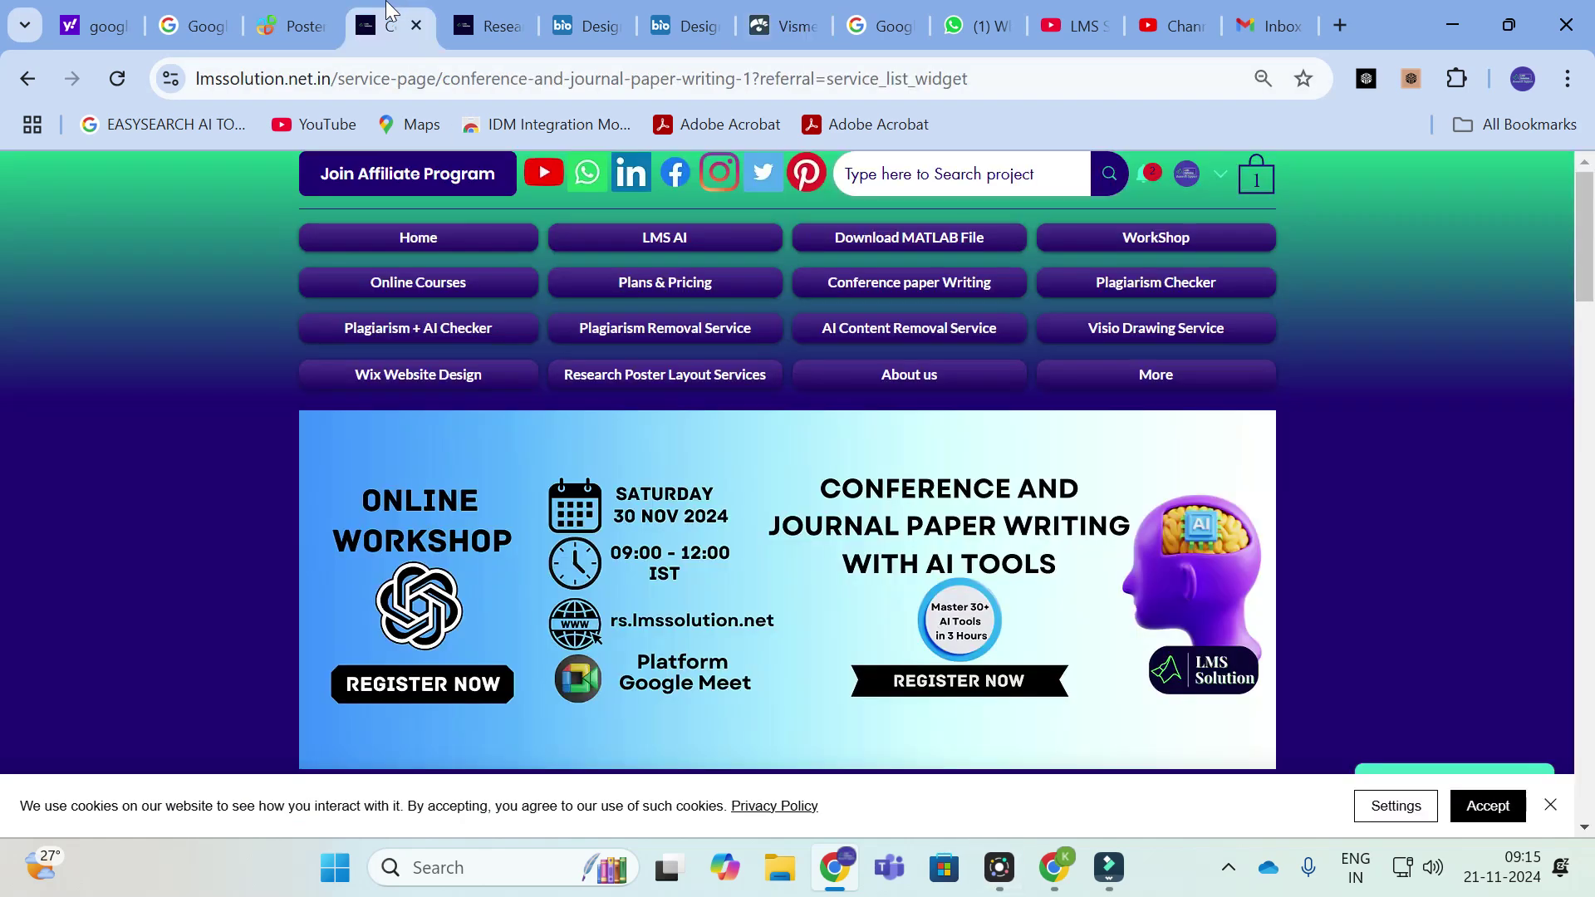
Step: Open Research Poster Layout Services and scroll through its request form and sample academic poster
left_click(667, 376)
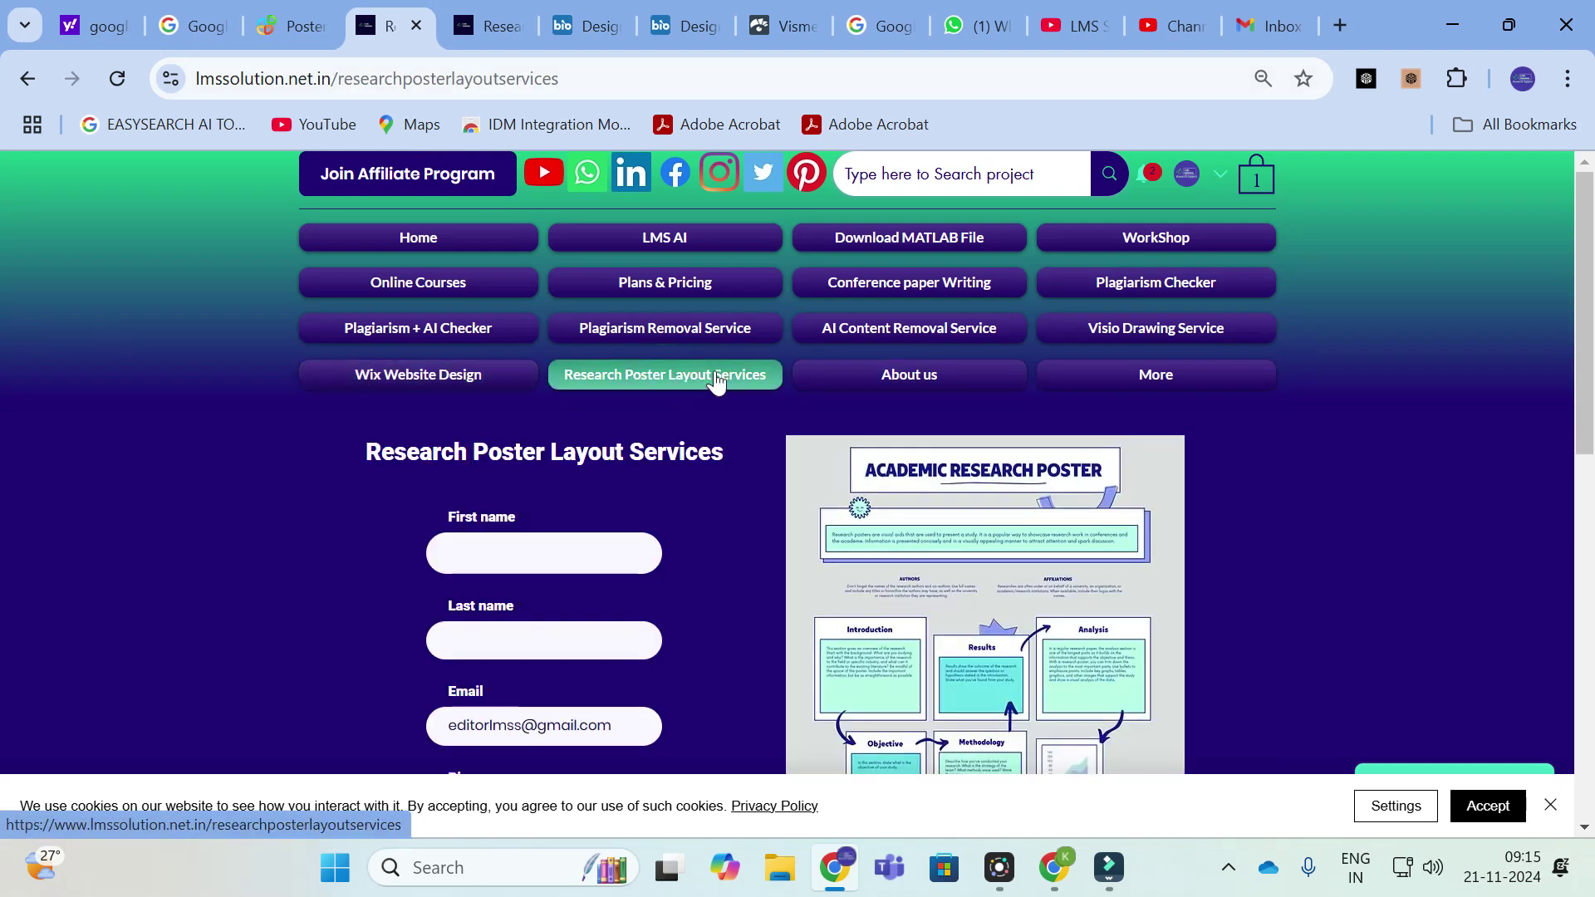
scroll(851, 389, "down", 3)
scroll(853, 383, "up", 1)
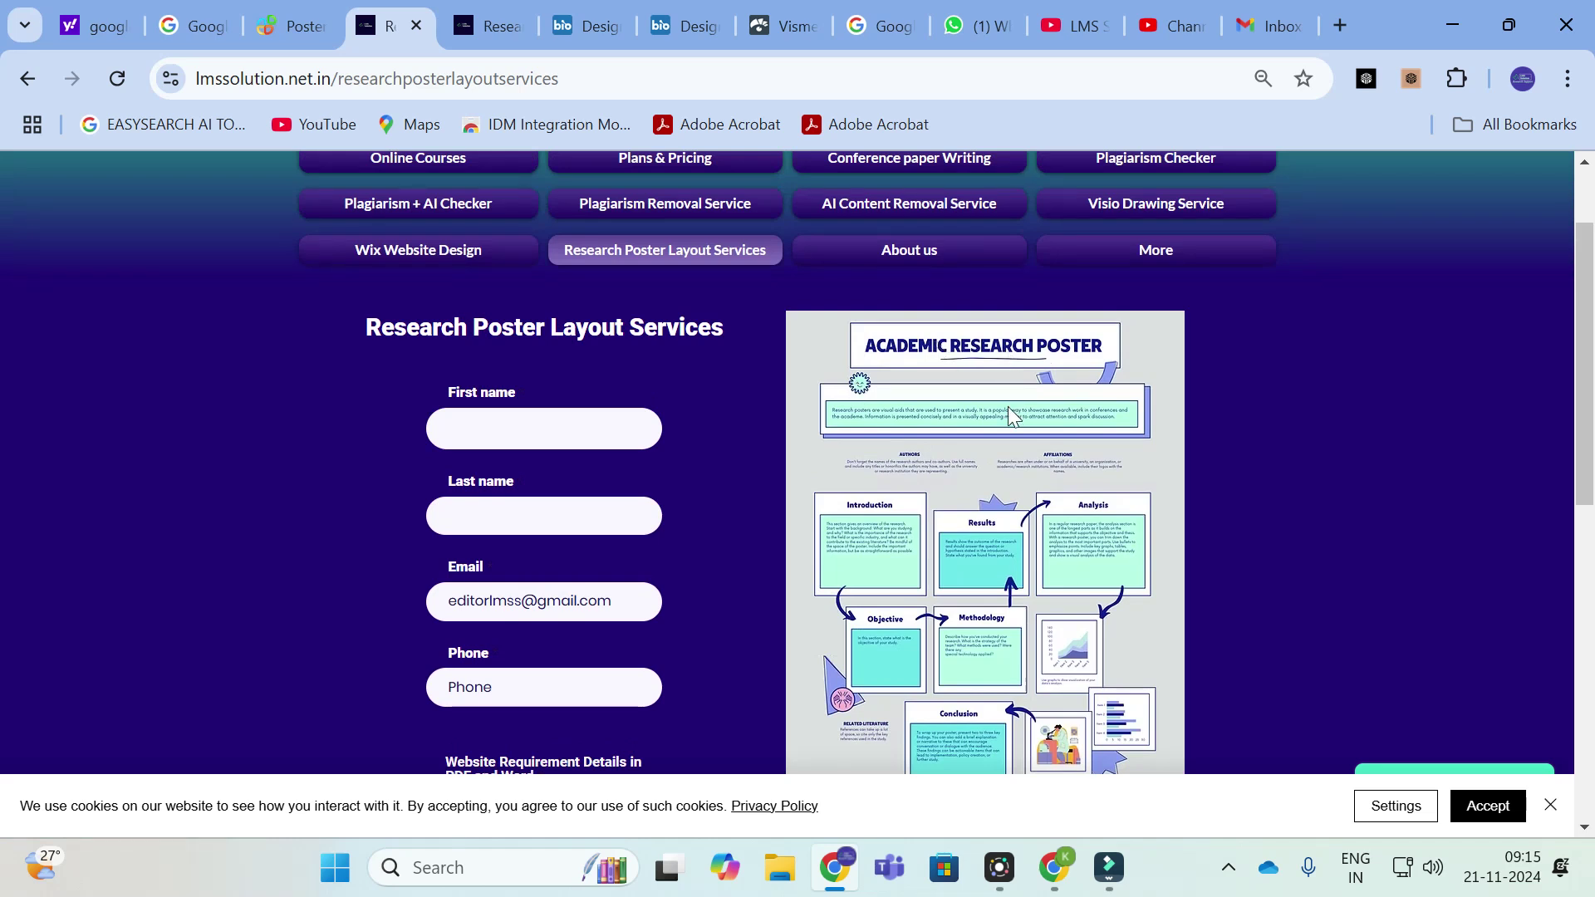
scroll(1009, 408, "down", 3)
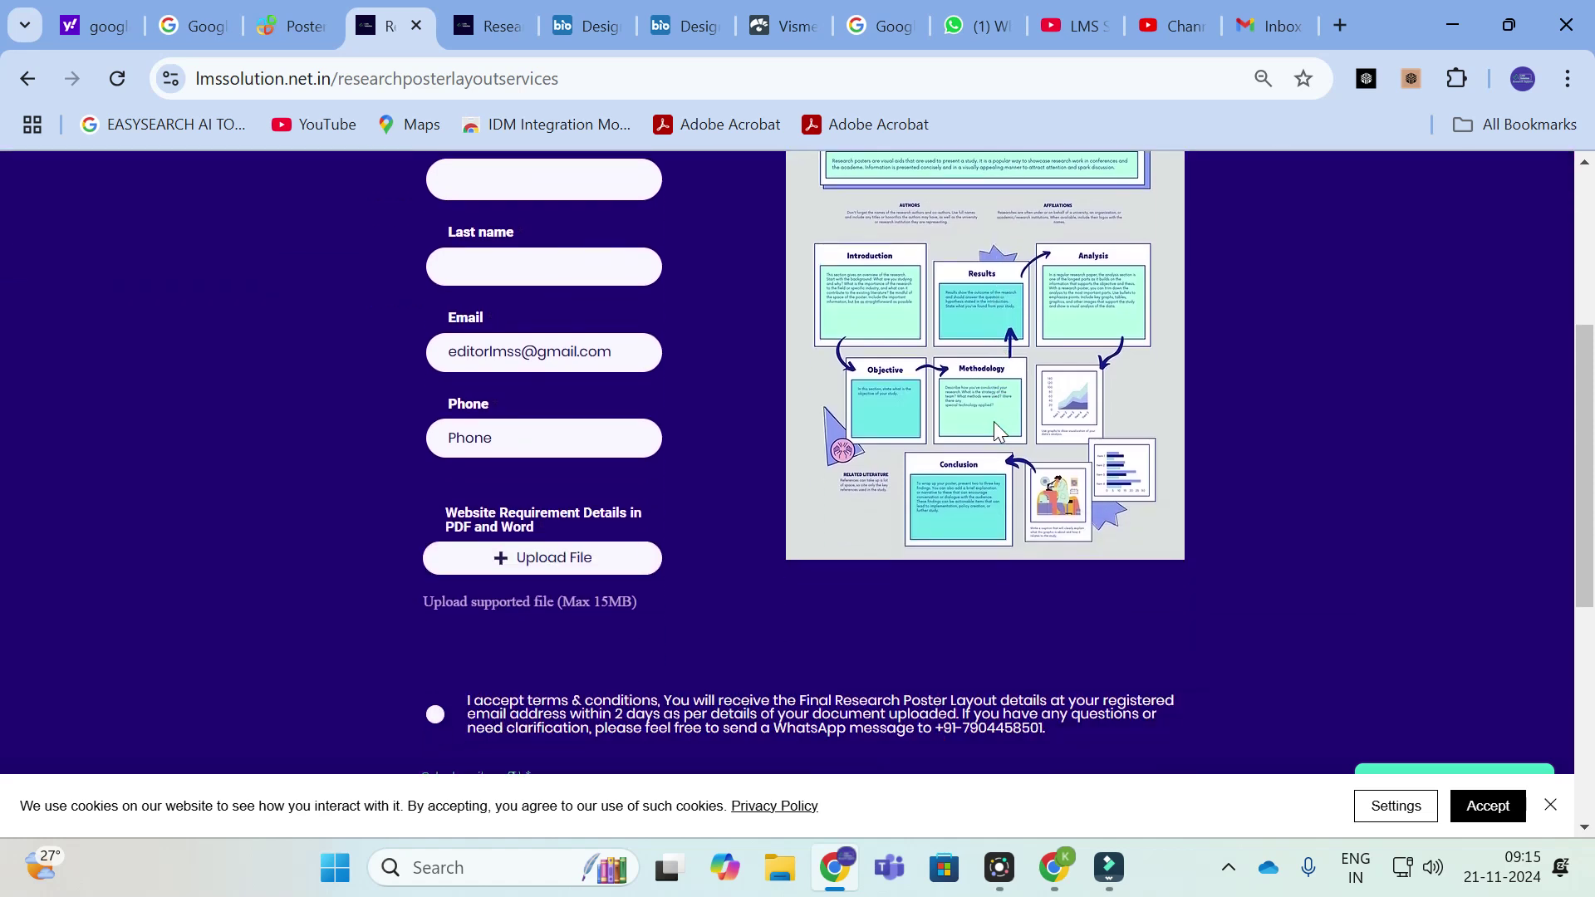
scroll(994, 421, "up", 1)
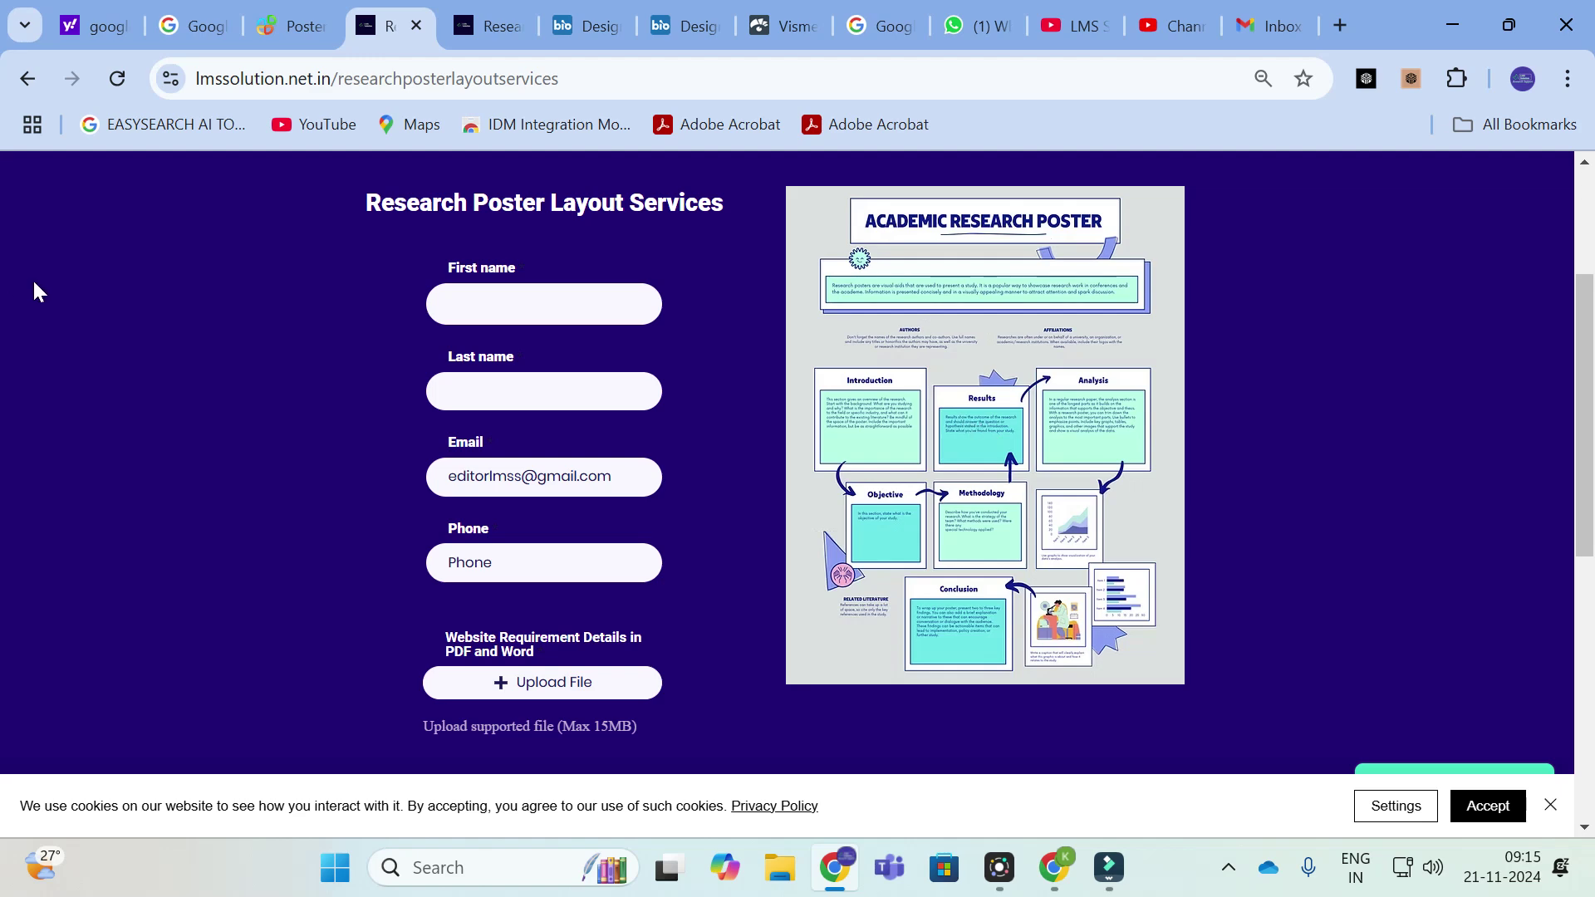
scroll(34, 290, "up", 3)
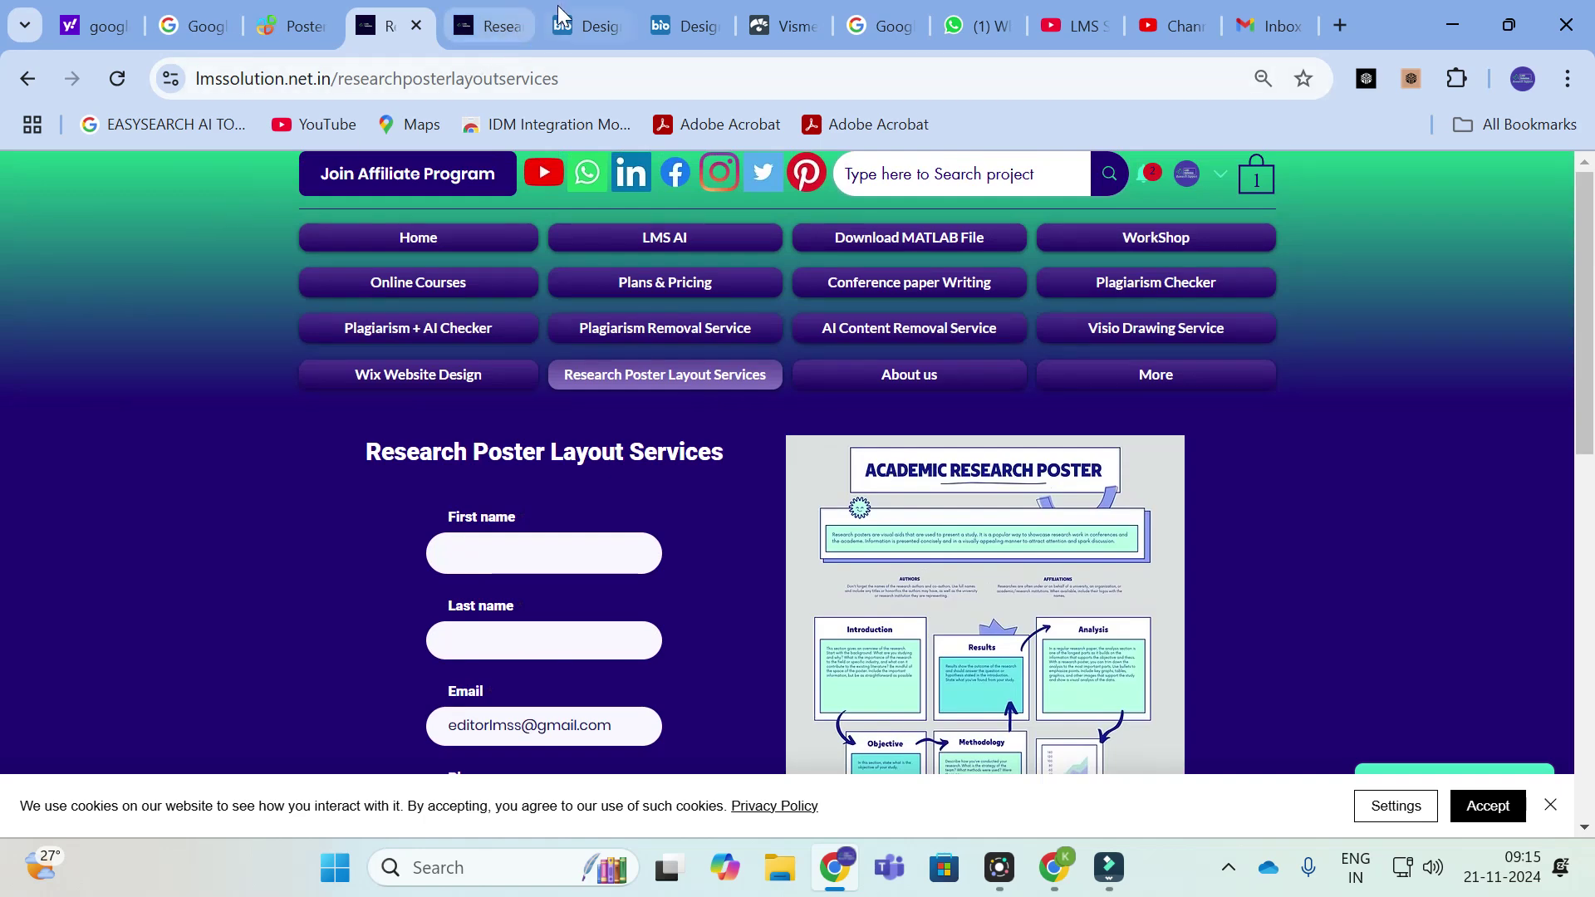
mouse_move(558, 7)
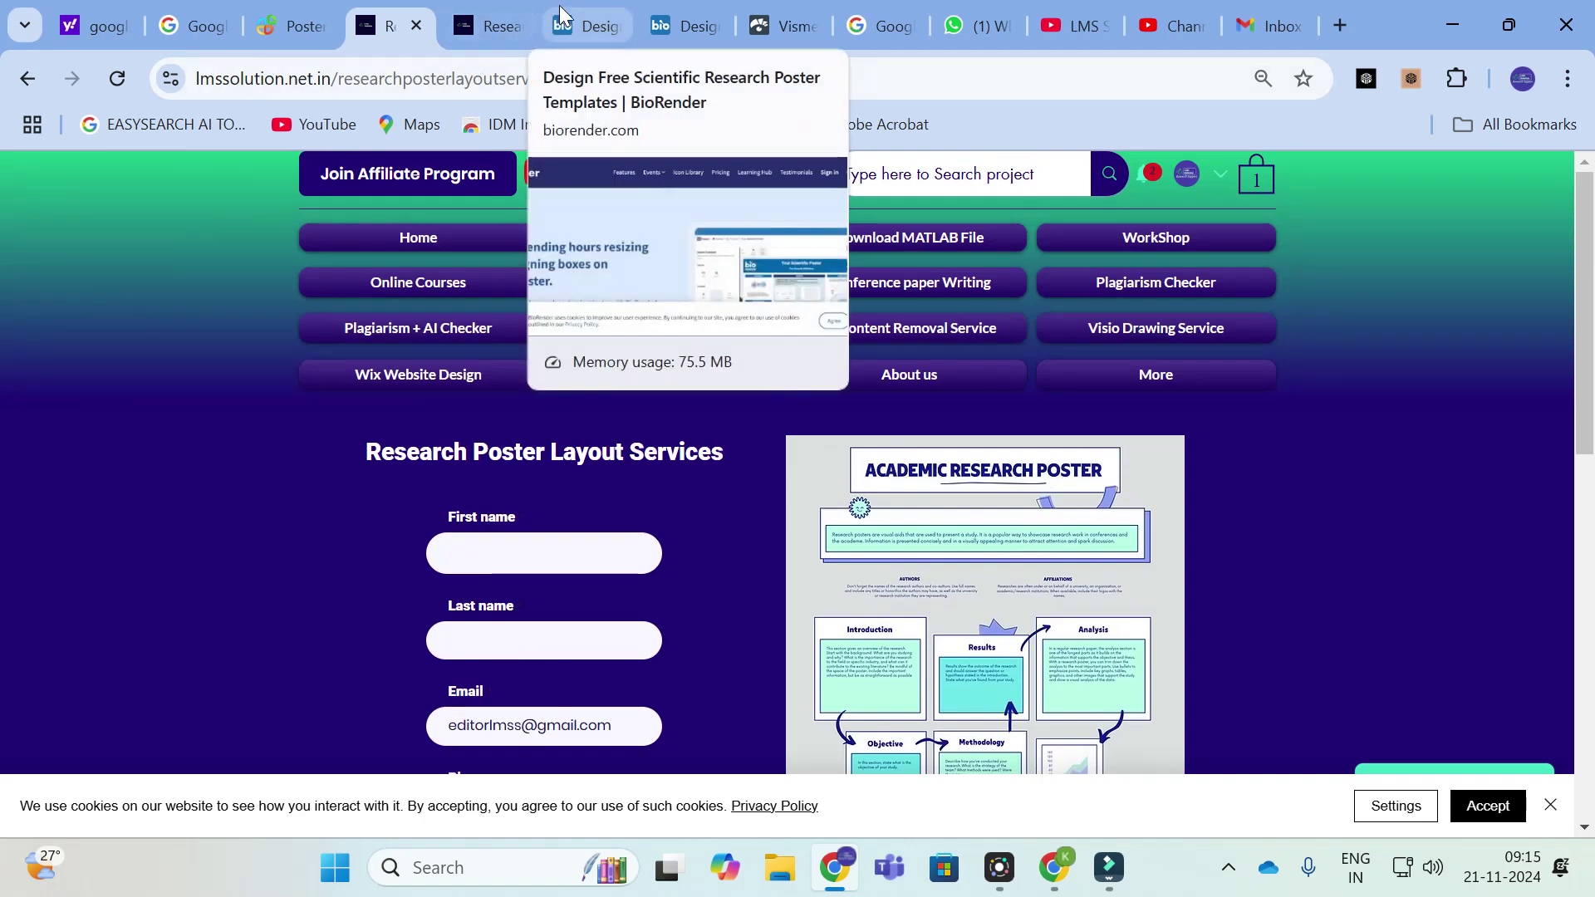